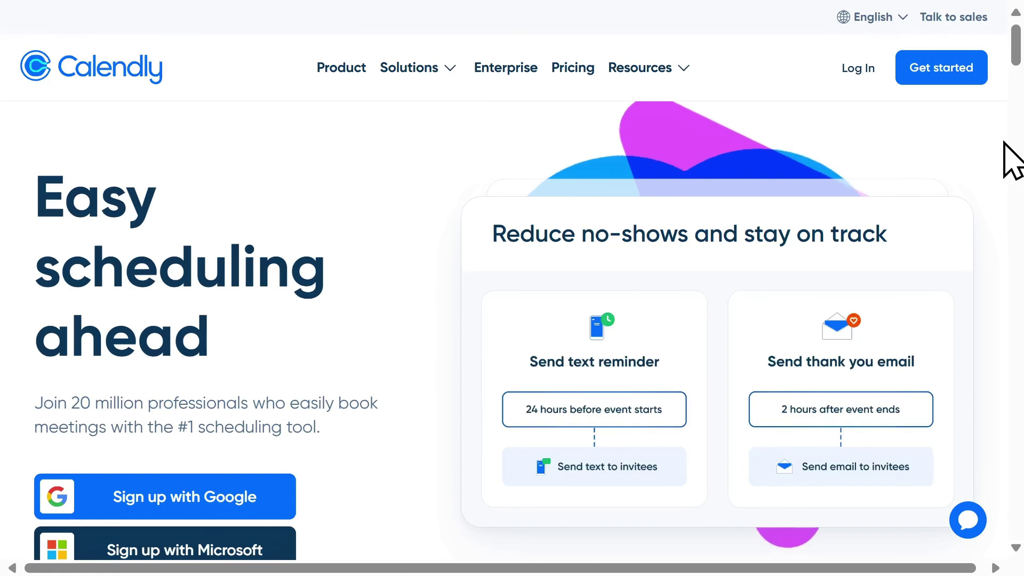
Scroll down through the Calendly homepage
{"action": "scroll", "coordinate": [1004, 143], "scroll_direction": "down", "scroll_amount": 2}
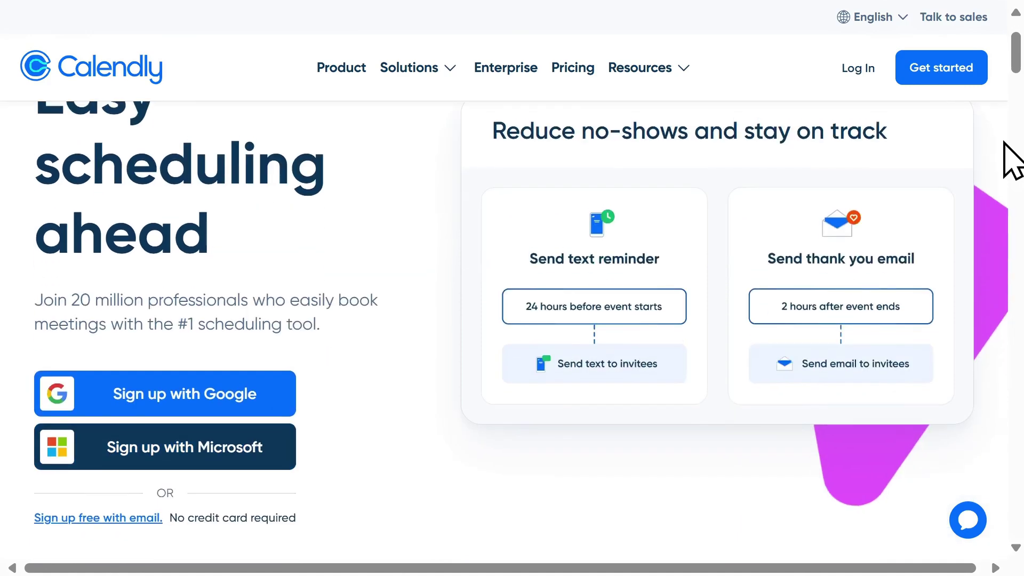
{"action": "scroll", "coordinate": [1010, 160], "scroll_direction": "down", "scroll_amount": 2}
{"action": "scroll", "coordinate": [1009, 160], "scroll_direction": "down", "scroll_amount": 2}
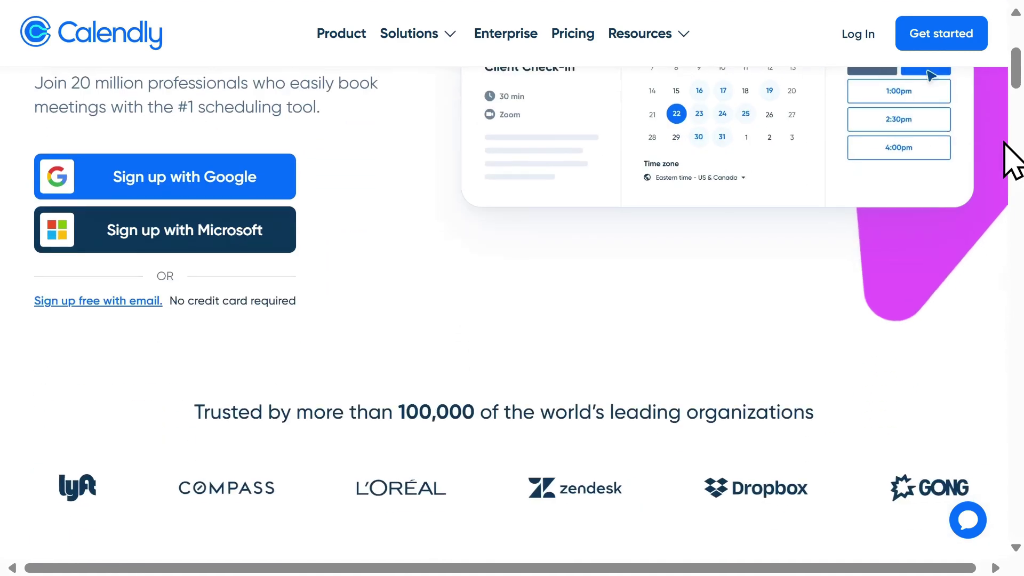
{"action": "scroll", "coordinate": [1010, 160], "scroll_direction": "down", "scroll_amount": 6}
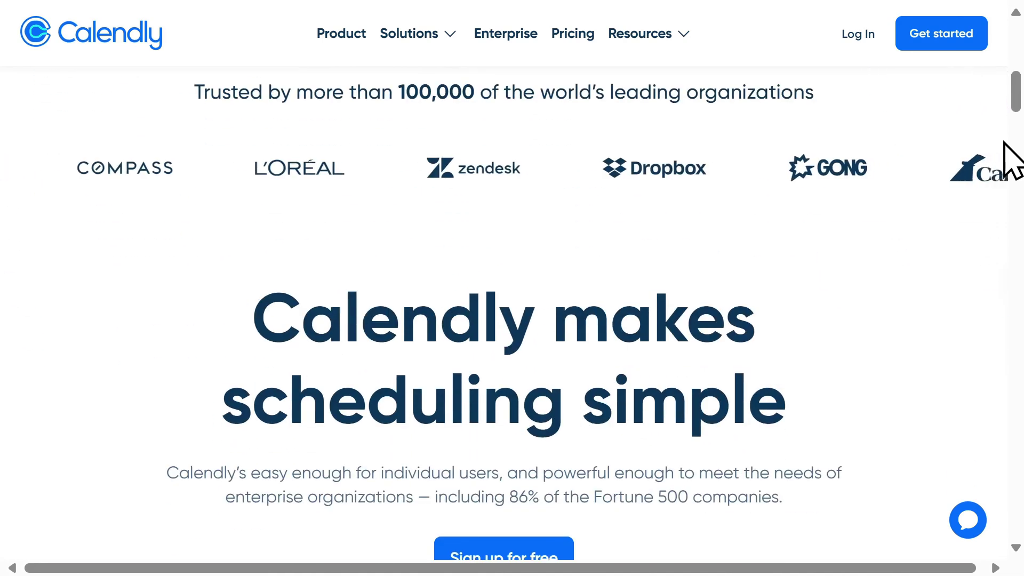
{"action": "scroll", "coordinate": [1010, 160], "scroll_direction": "down", "scroll_amount": 2}
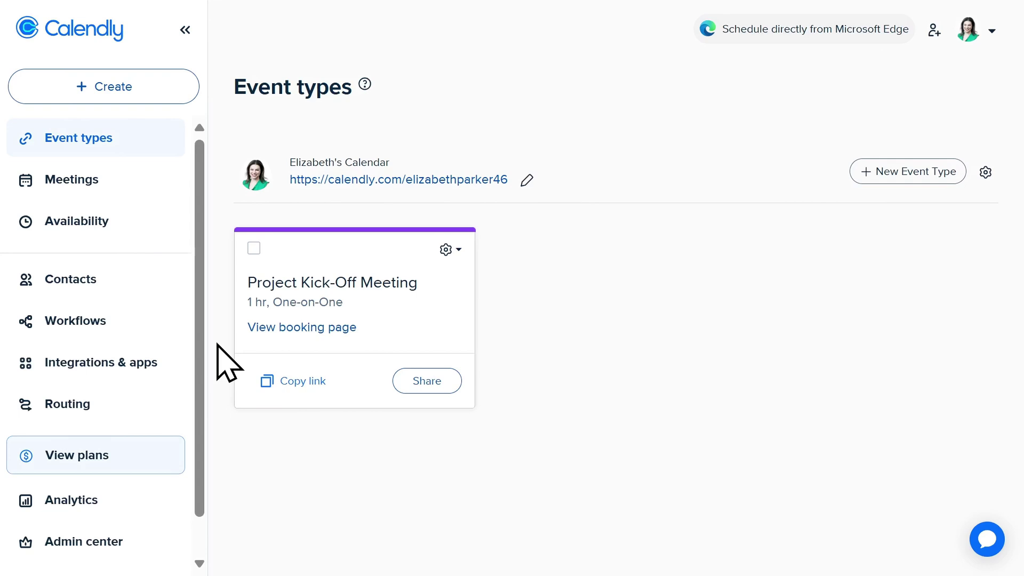
{"action": "left_click", "coordinate": [123, 233]}
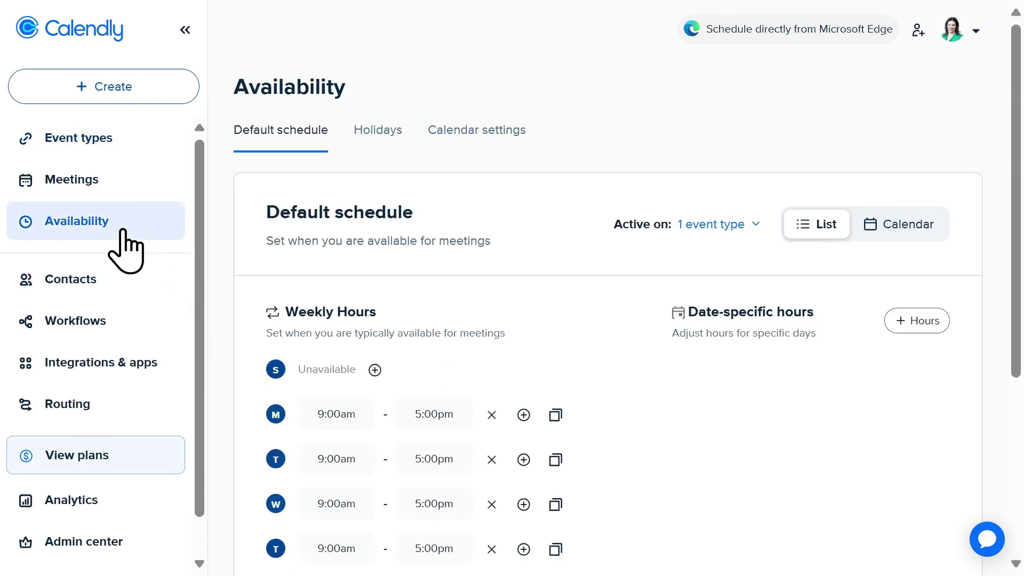
{"action": "left_click", "coordinate": [499, 136]}
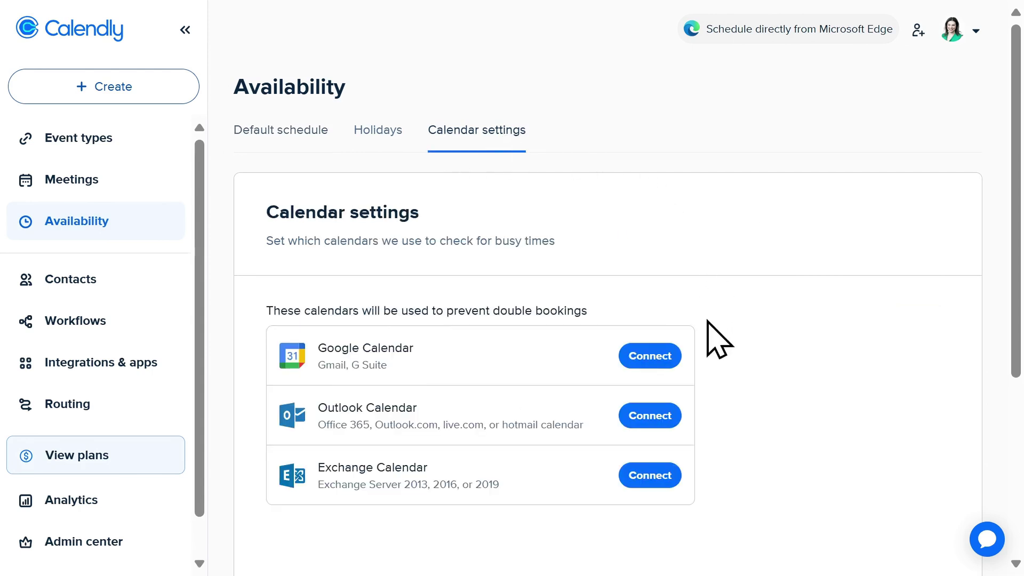
{"action": "scroll", "coordinate": [708, 320], "scroll_direction": "down", "scroll_amount": 2}
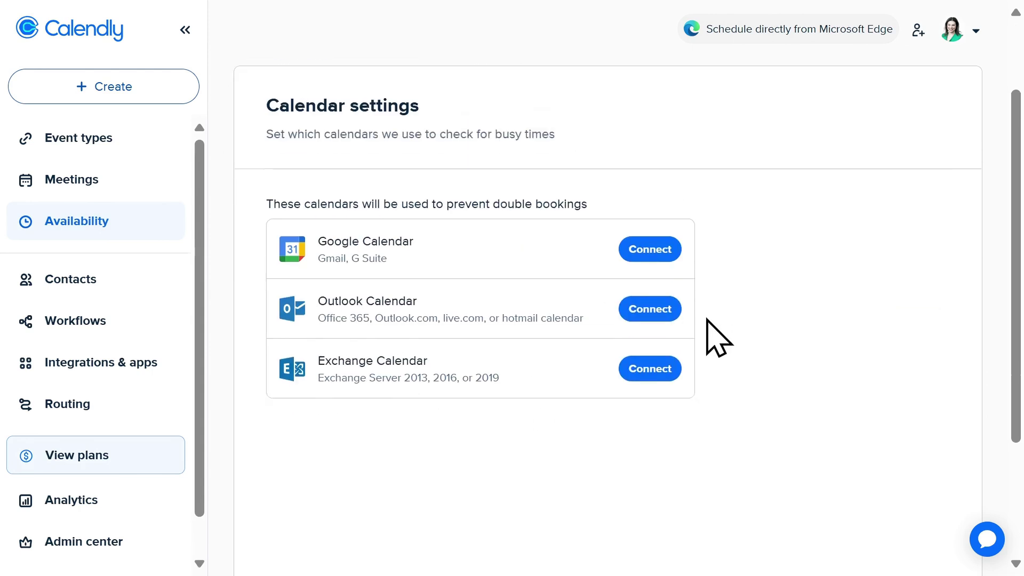
{"action": "left_click", "coordinate": [647, 309]}
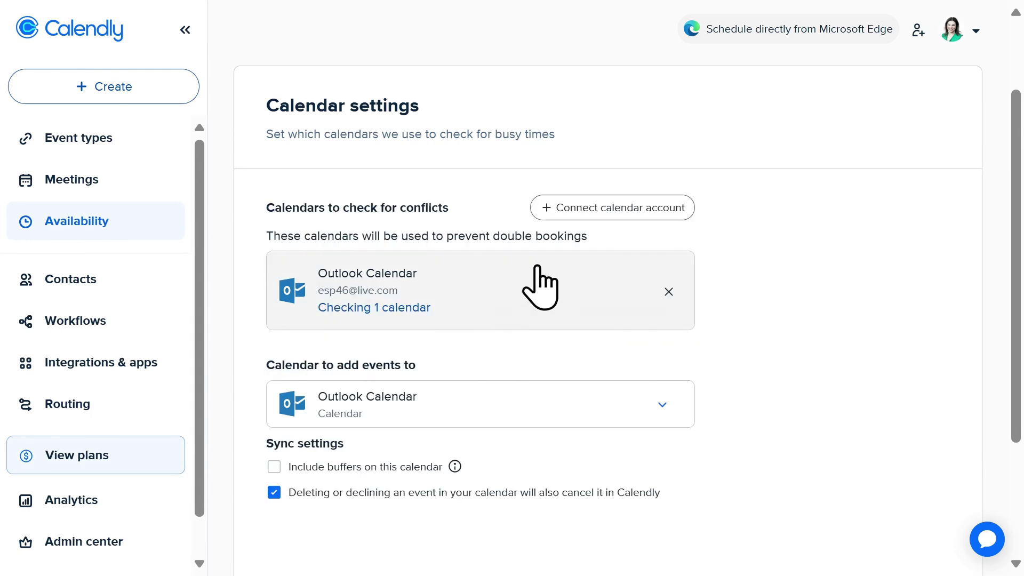
{"action": "left_click", "coordinate": [583, 213]}
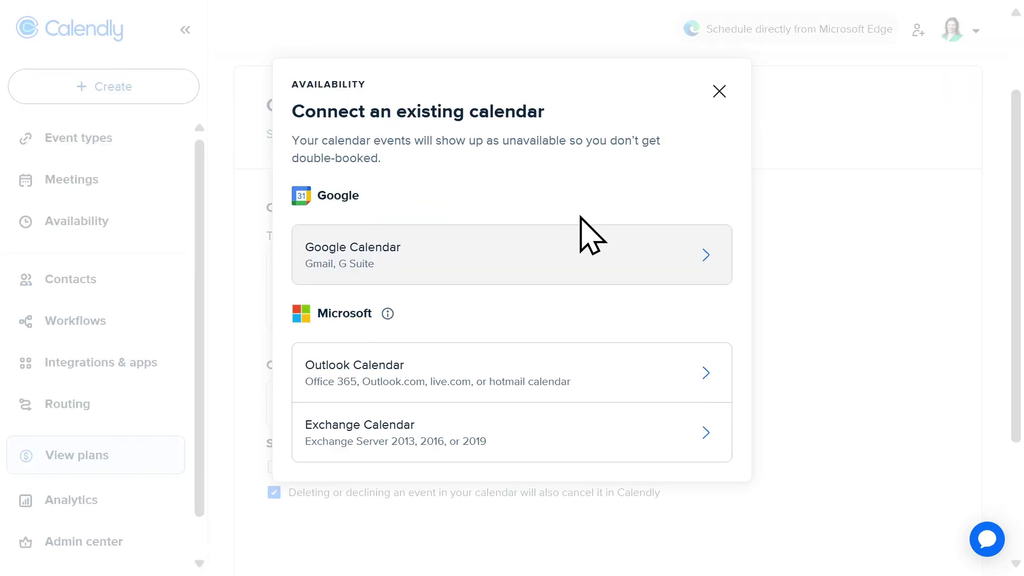
{"action": "left_click", "coordinate": [719, 93]}
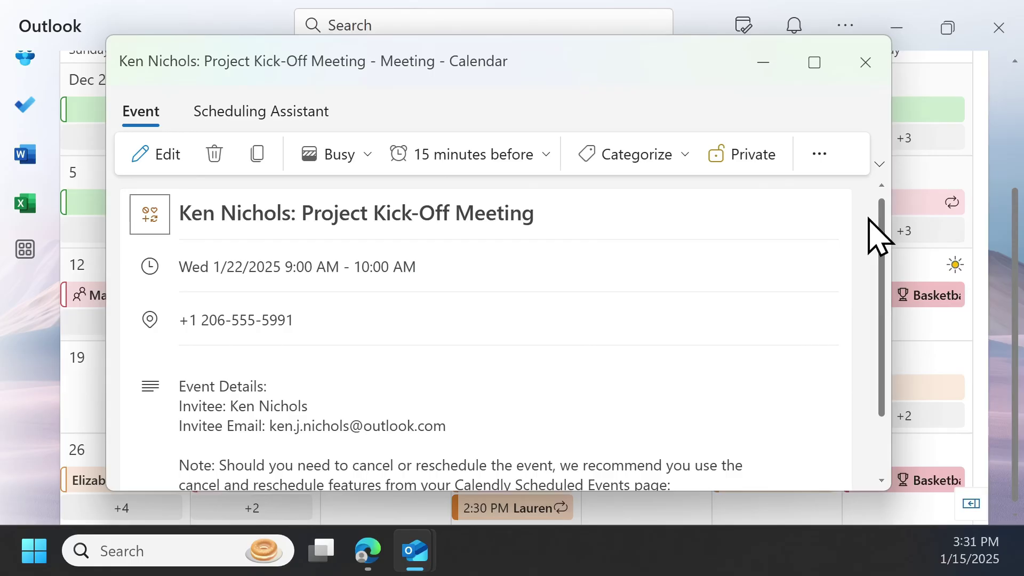
Scroll through the Project Kick-Off Meeting details in Outlook
{"action": "scroll", "coordinate": [870, 222], "scroll_direction": "down", "scroll_amount": 2}
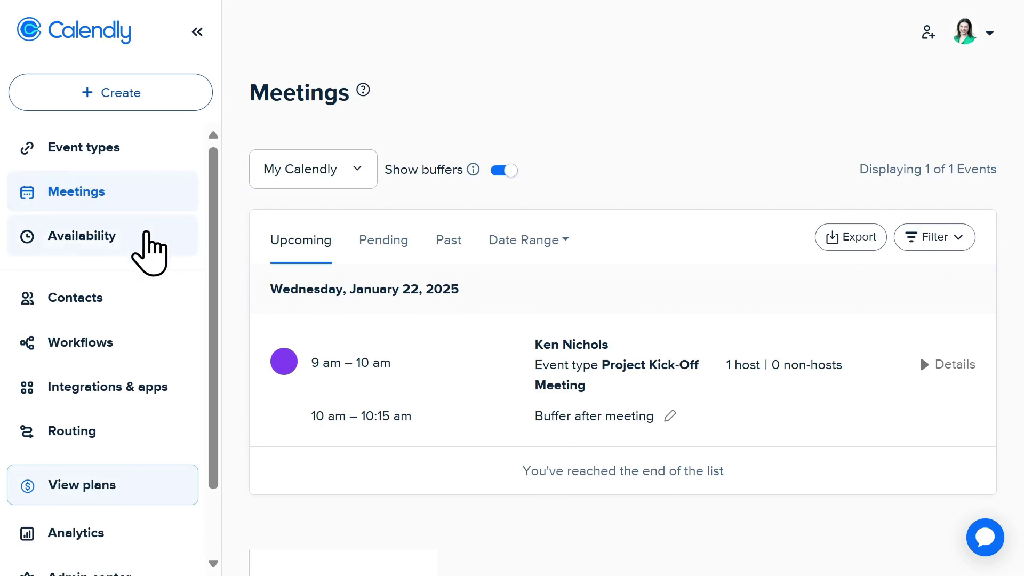
Change Tuesday's availability to end at 4:00pm
{"action": "left_click", "coordinate": [149, 242]}
{"action": "scroll", "coordinate": [584, 331], "scroll_direction": "down", "scroll_amount": 4}
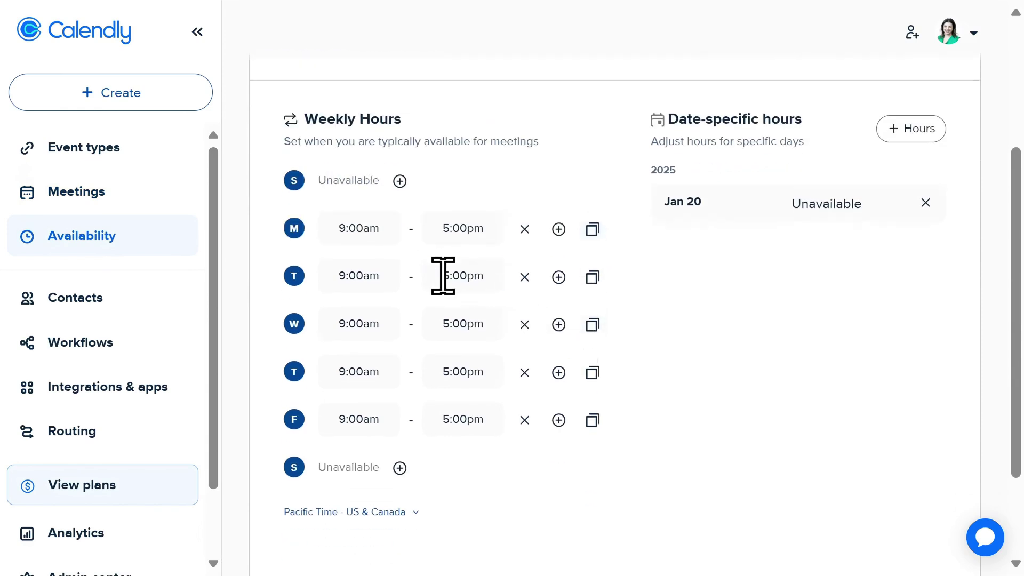
{"action": "double_click", "coordinate": [450, 275]}
{"action": "type", "text": "4"}
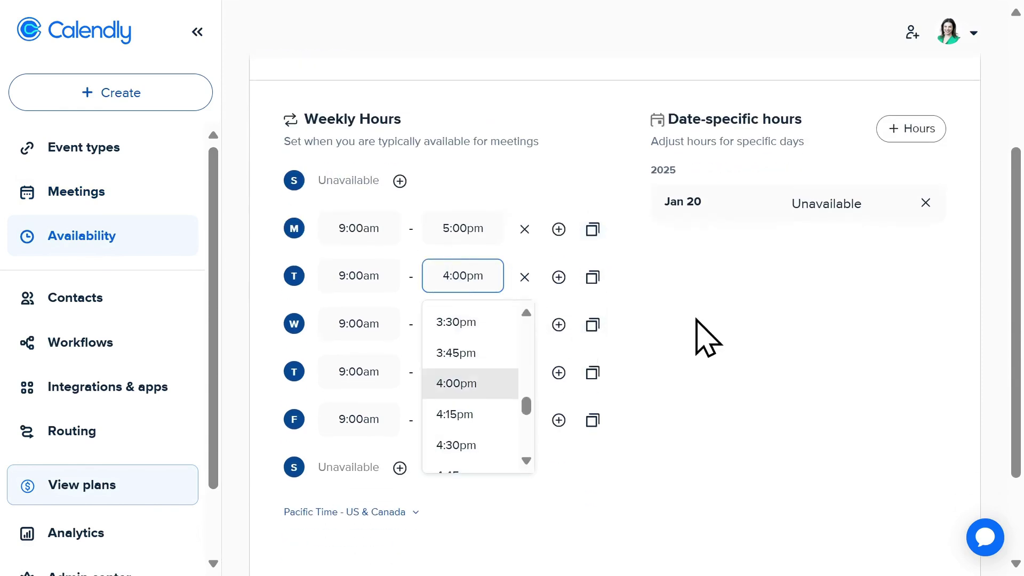
{"action": "left_click", "coordinate": [697, 336]}
In Calendar view, mark January 27–31, 2025 as unavailable by removing their hours
{"action": "scroll", "coordinate": [696, 325], "scroll_direction": "up", "scroll_amount": 2}
{"action": "scroll", "coordinate": [699, 320], "scroll_direction": "up", "scroll_amount": 2}
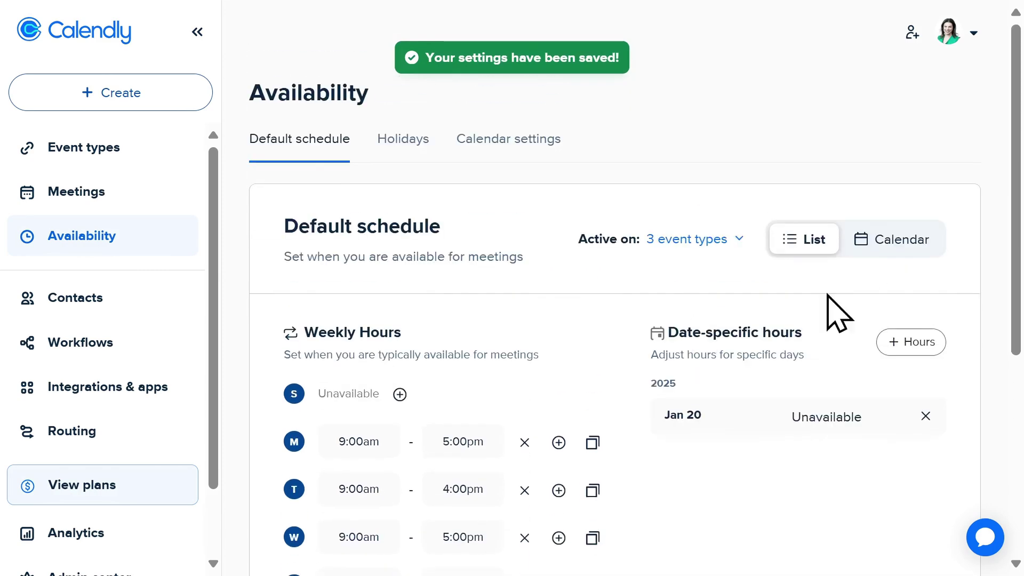
{"action": "left_click", "coordinate": [889, 251]}
{"action": "scroll", "coordinate": [939, 315], "scroll_direction": "down", "scroll_amount": 8}
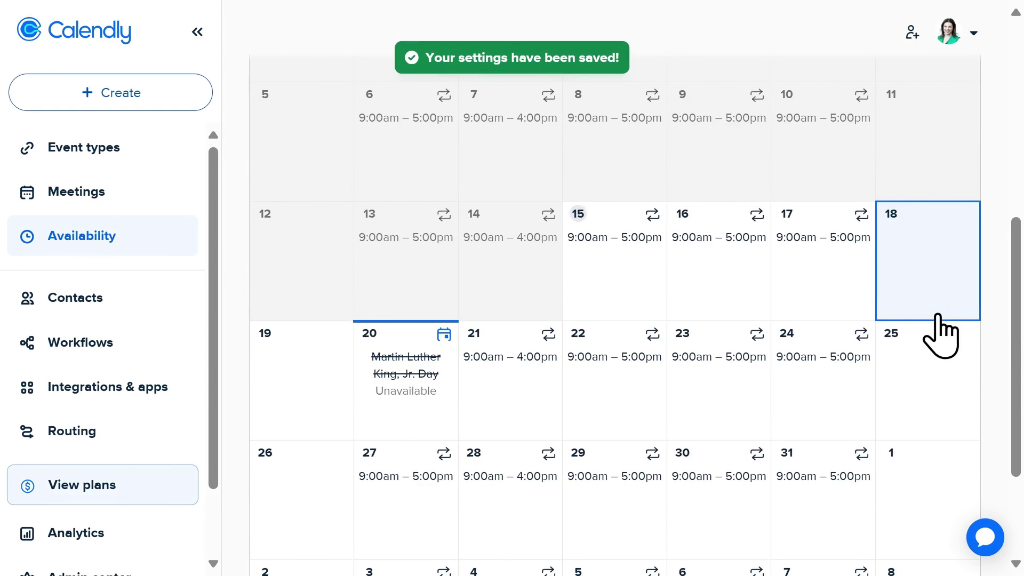
{"action": "left_click_drag", "start_coordinate": [400, 532], "coordinate": [804, 496]}
{"action": "scroll", "coordinate": [581, 459], "scroll_direction": "down", "scroll_amount": 2}
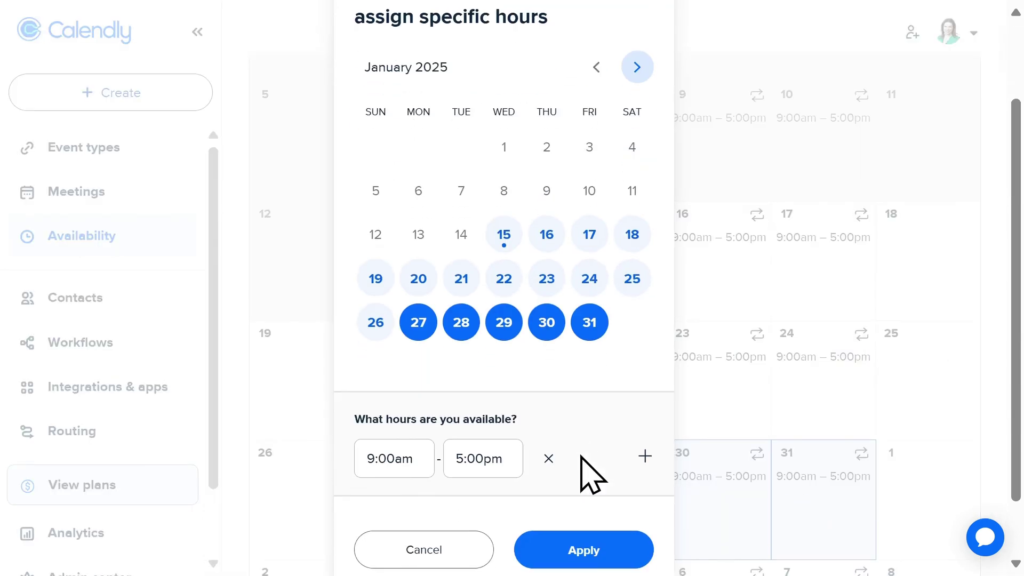
{"action": "left_click", "coordinate": [549, 459]}
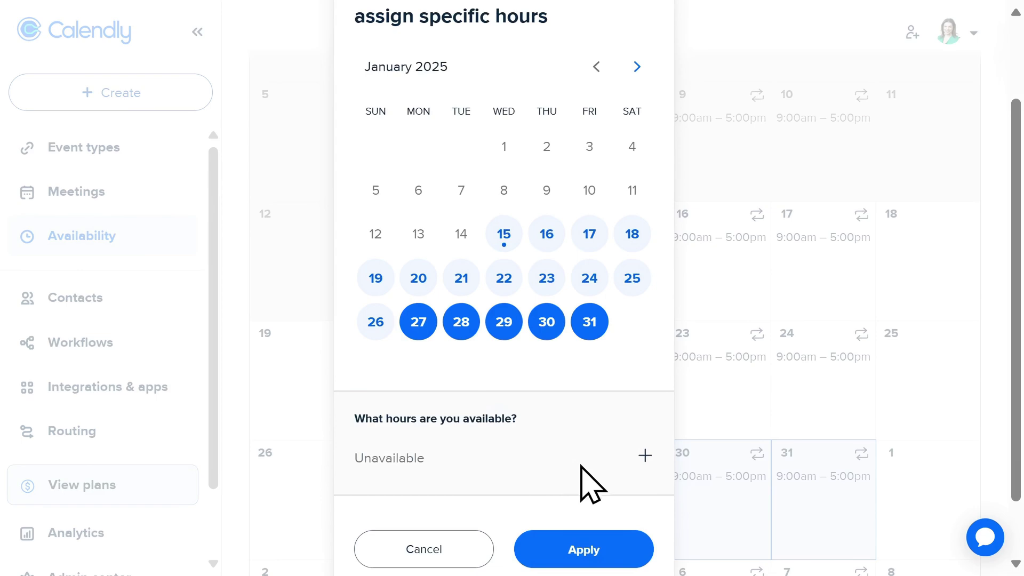
{"action": "left_click", "coordinate": [584, 550]}
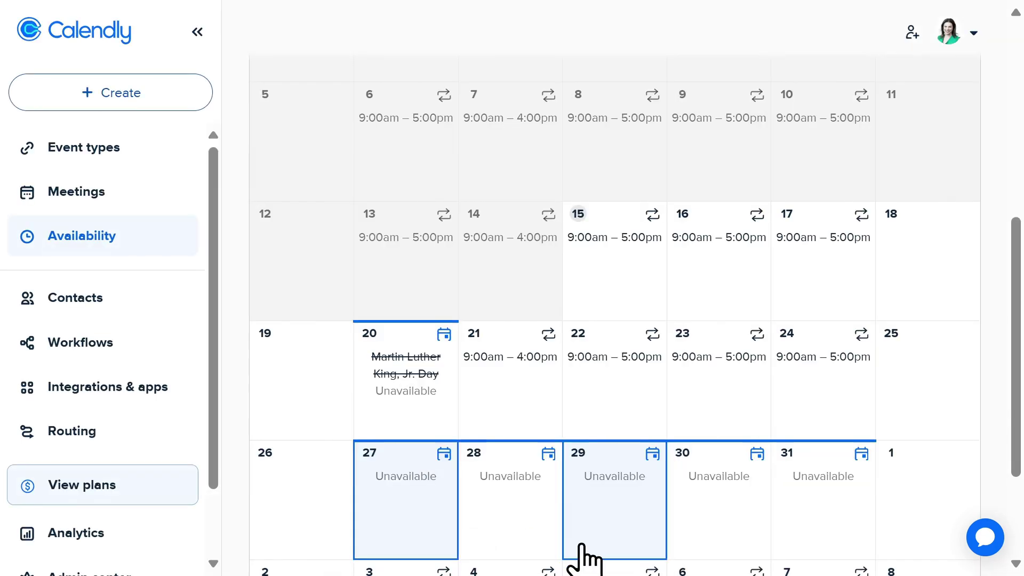
{"action": "scroll", "coordinate": [640, 446], "scroll_direction": "down", "scroll_amount": 2}
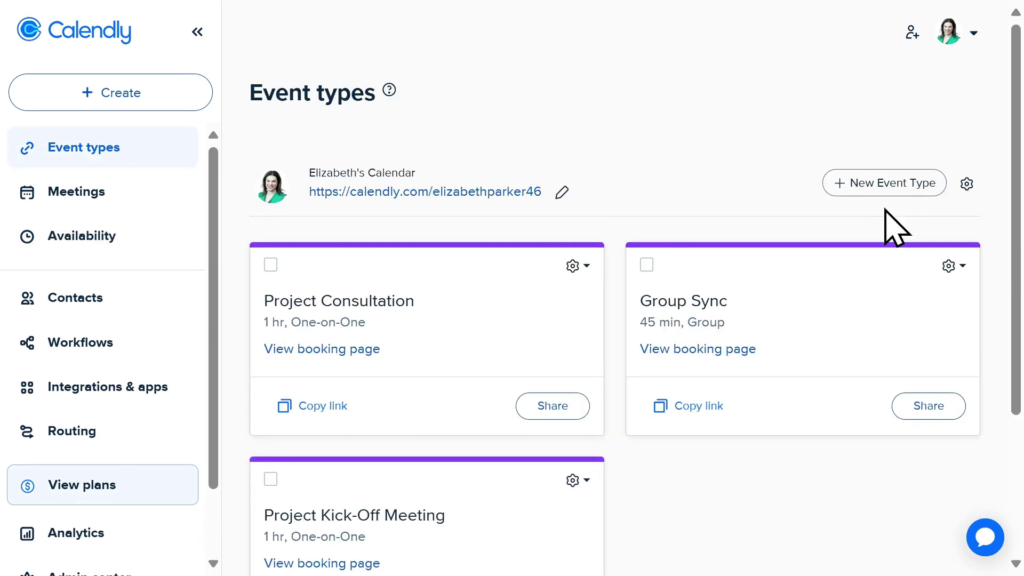
Create a one-on-one event type 'Sync w/ Elizabeth' with Zoom as the location
{"action": "left_click", "coordinate": [880, 191]}
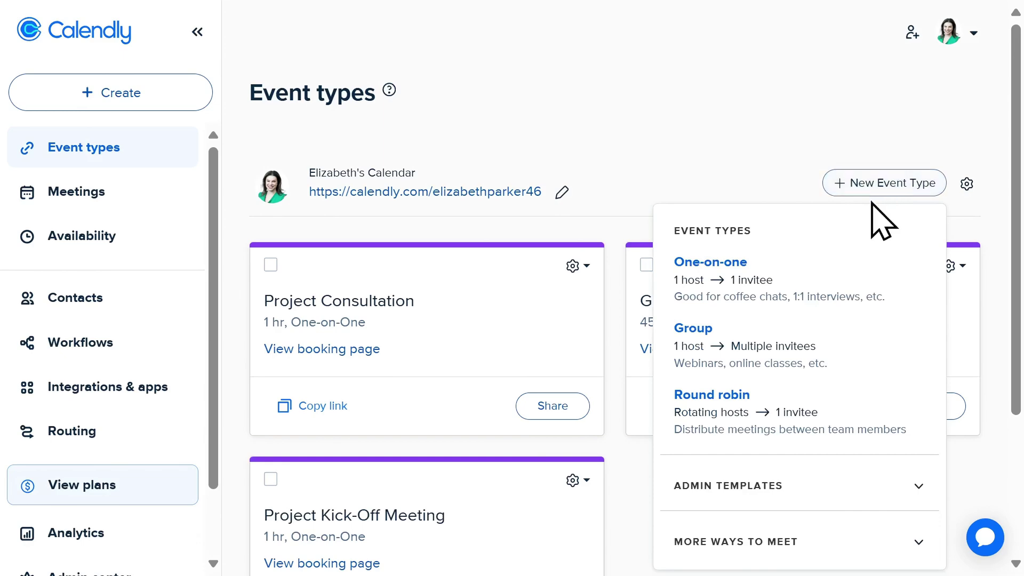
{"action": "left_click", "coordinate": [870, 292]}
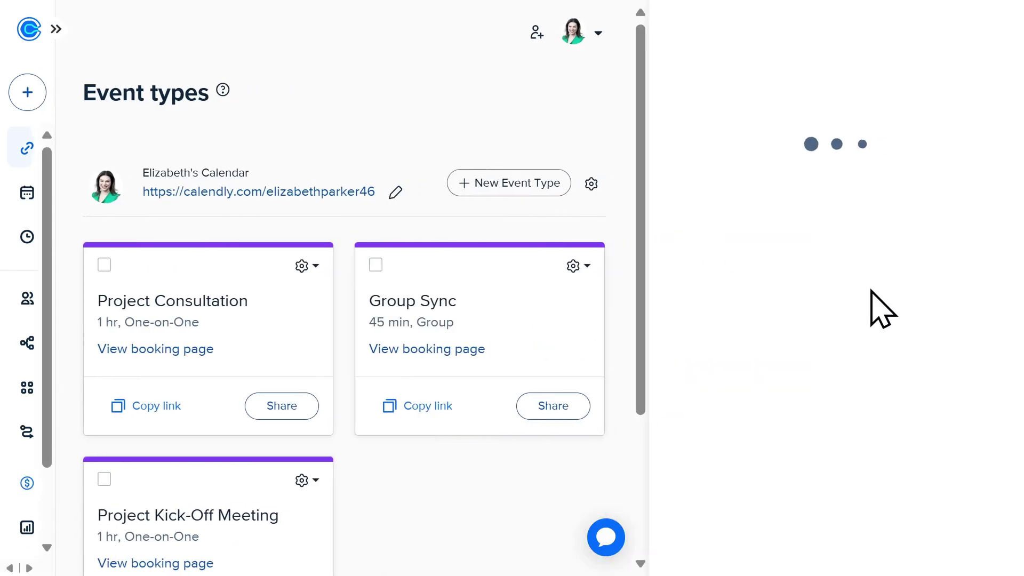
{"action": "type", "text": "Sync w/ Elizabeth"}
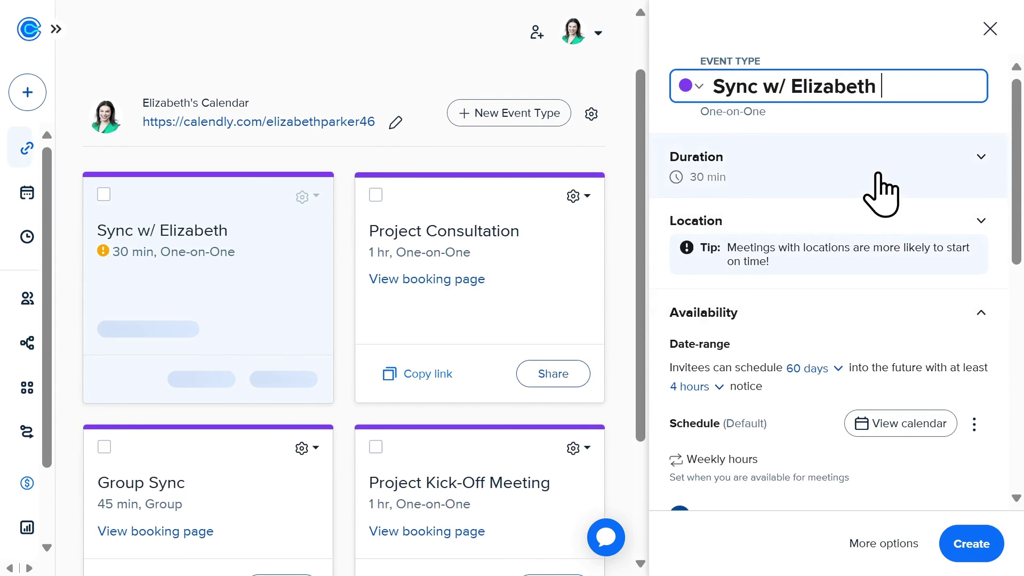
{"action": "left_click", "coordinate": [878, 175]}
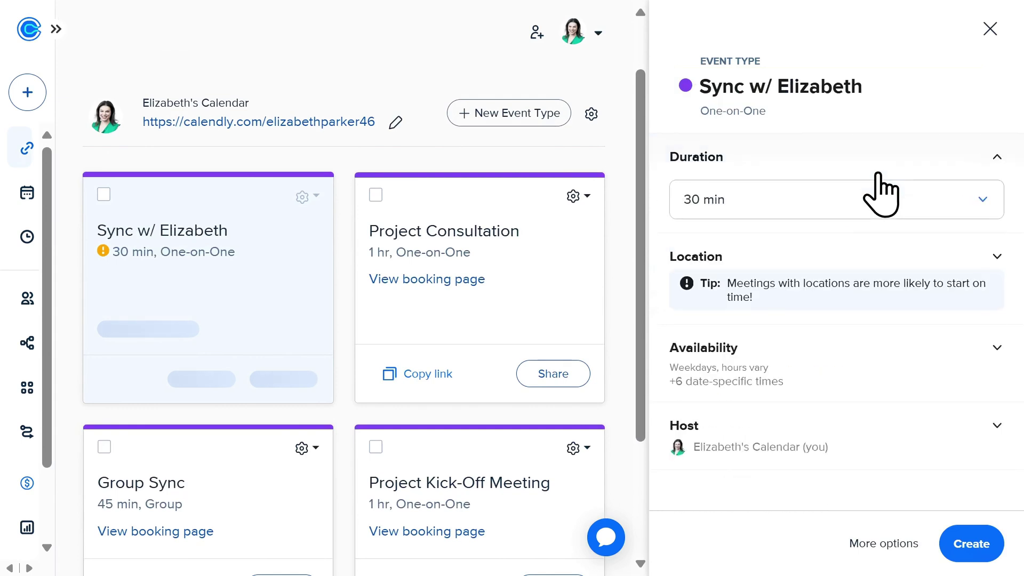
{"action": "left_click", "coordinate": [888, 271]}
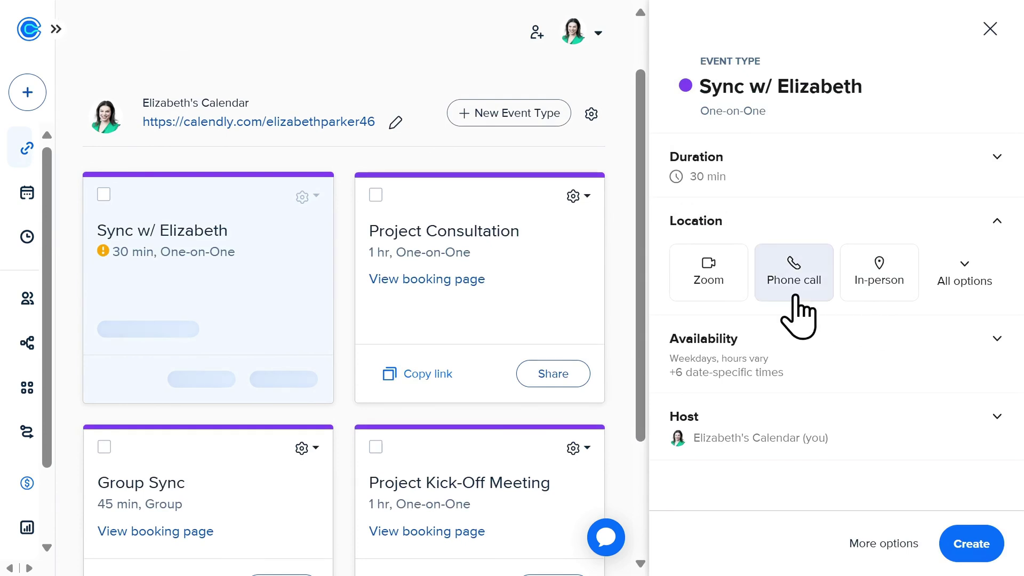
{"action": "left_click", "coordinate": [738, 288]}
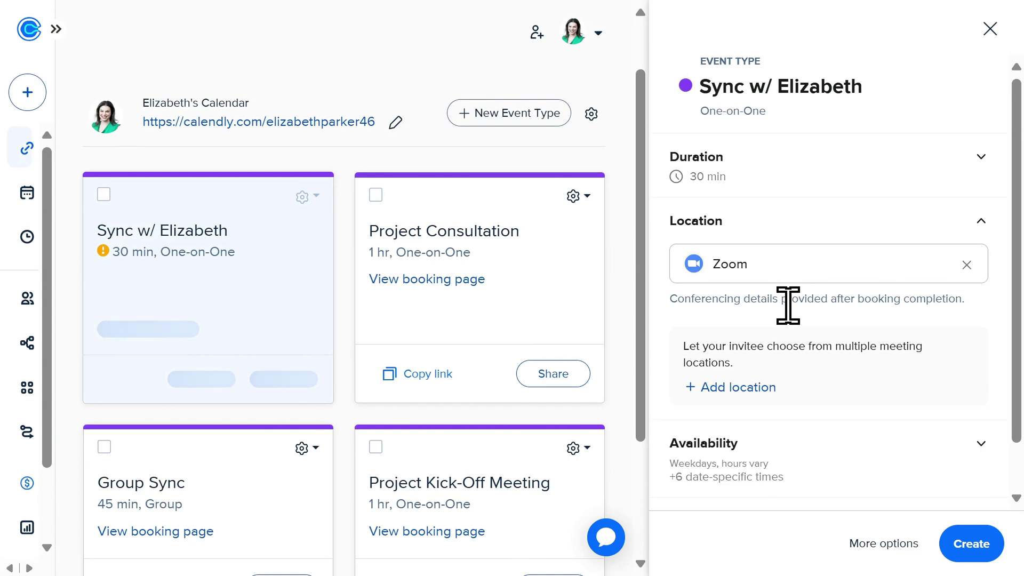
{"action": "key", "text": "Tab"}
Allow bookings up to 30 days ahead with at least 6 hours' notice
{"action": "scroll", "coordinate": [787, 302], "scroll_direction": "down", "scroll_amount": 1}
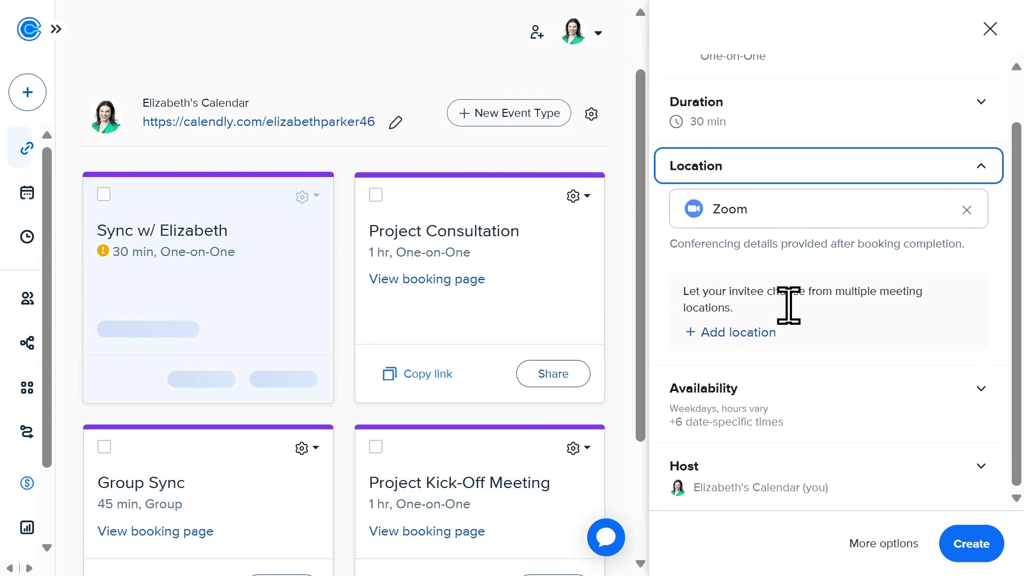
{"action": "left_click", "coordinate": [839, 400]}
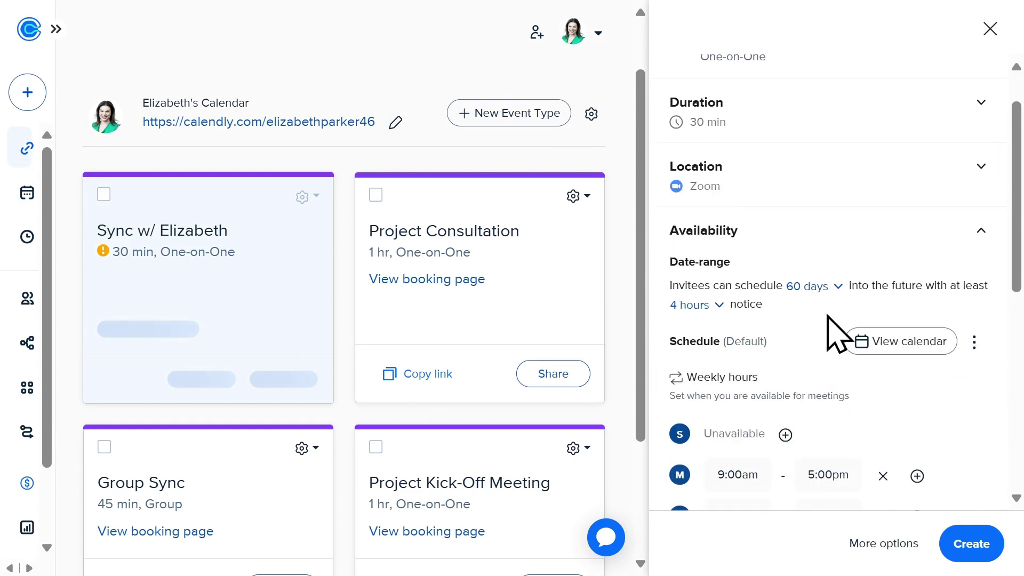
{"action": "left_click", "coordinate": [817, 288]}
{"action": "left_click", "coordinate": [744, 341]}
{"action": "left_click_drag", "start_coordinate": [743, 342], "coordinate": [716, 345]}
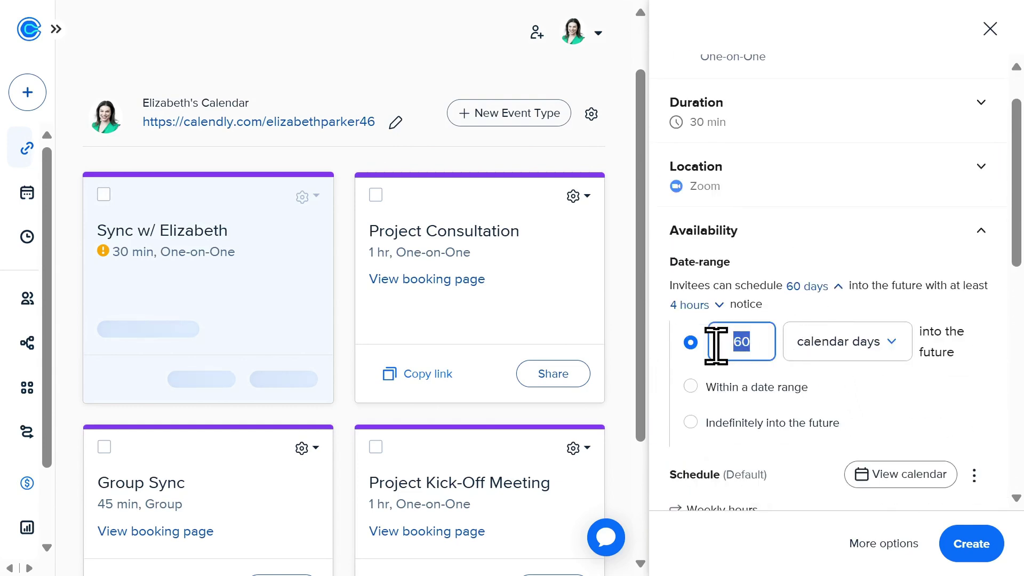
{"action": "type", "text": "30"}
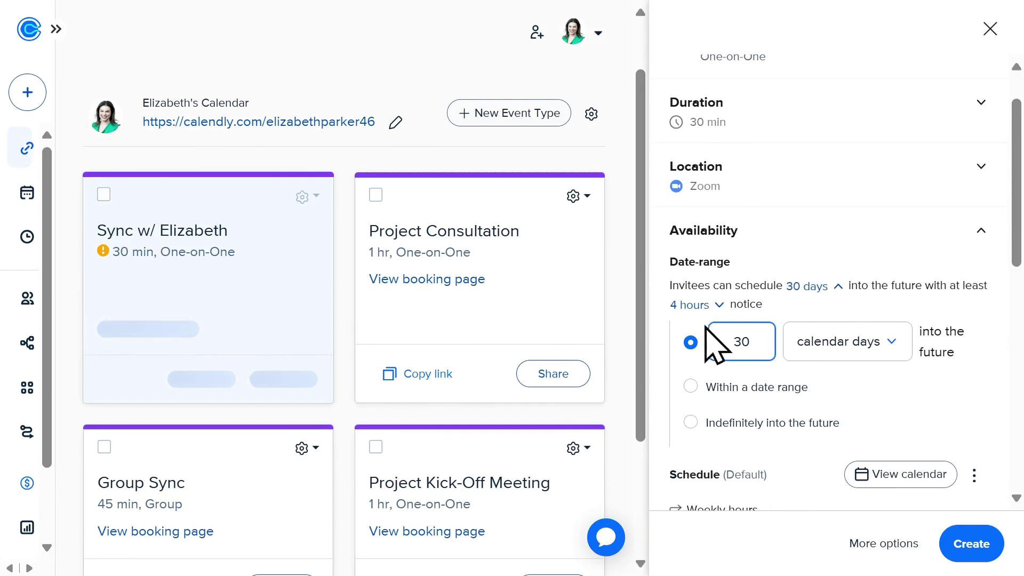
{"action": "left_click", "coordinate": [693, 305]}
{"action": "left_click", "coordinate": [731, 339]}
{"action": "left_click_drag", "start_coordinate": [731, 339], "coordinate": [695, 344]}
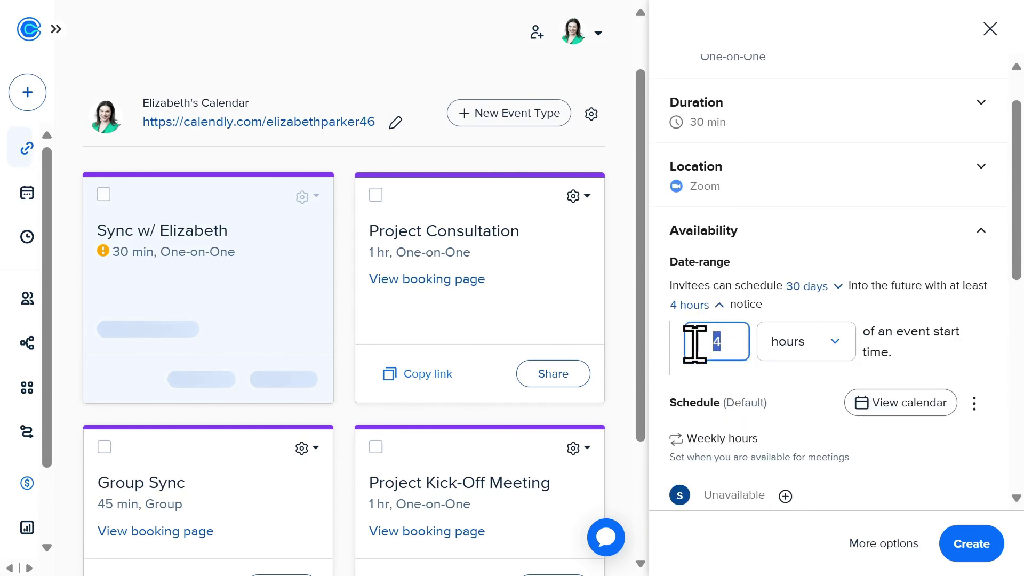
{"action": "type", "text": "6"}
{"action": "left_click", "coordinate": [830, 547]}
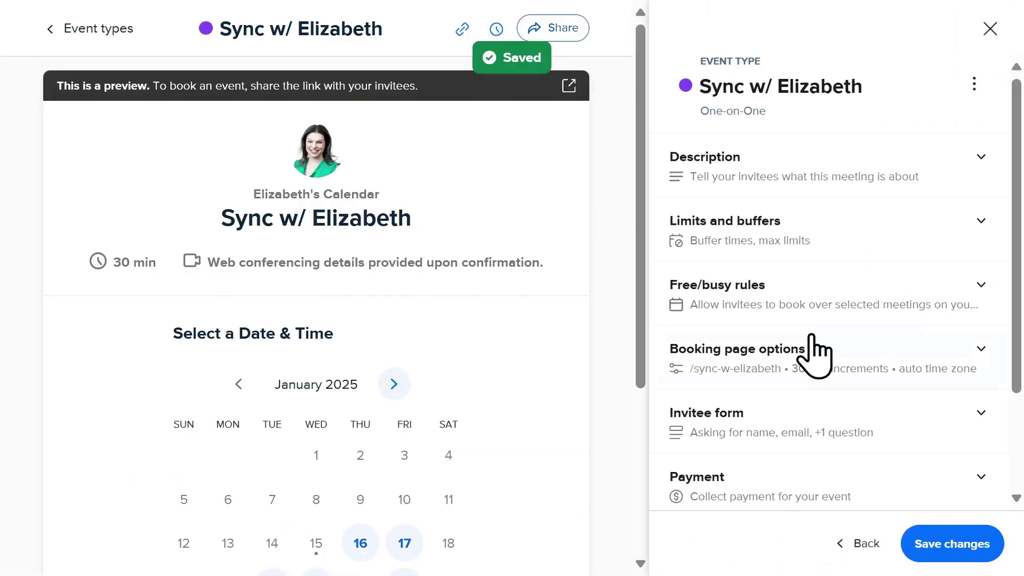
Expand the Limits and buffers, Invitee form and Payment sections for Sync w/ Elizabeth
{"action": "left_click", "coordinate": [814, 241]}
{"action": "scroll", "coordinate": [997, 382], "scroll_direction": "down", "scroll_amount": 2}
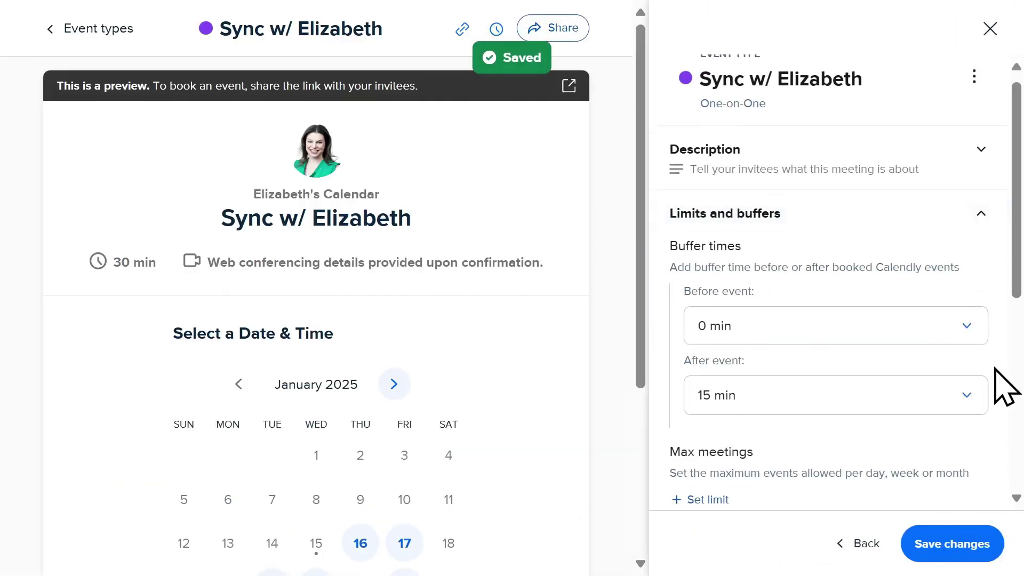
{"action": "scroll", "coordinate": [1005, 384], "scroll_direction": "down", "scroll_amount": 4}
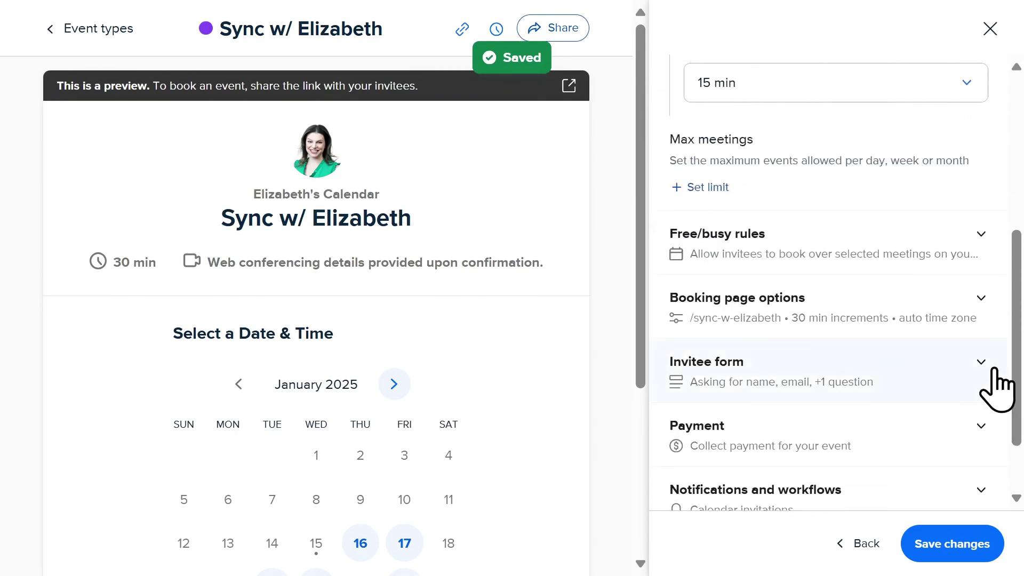
{"action": "left_click", "coordinate": [999, 383]}
{"action": "scroll", "coordinate": [959, 339], "scroll_direction": "down", "scroll_amount": 2}
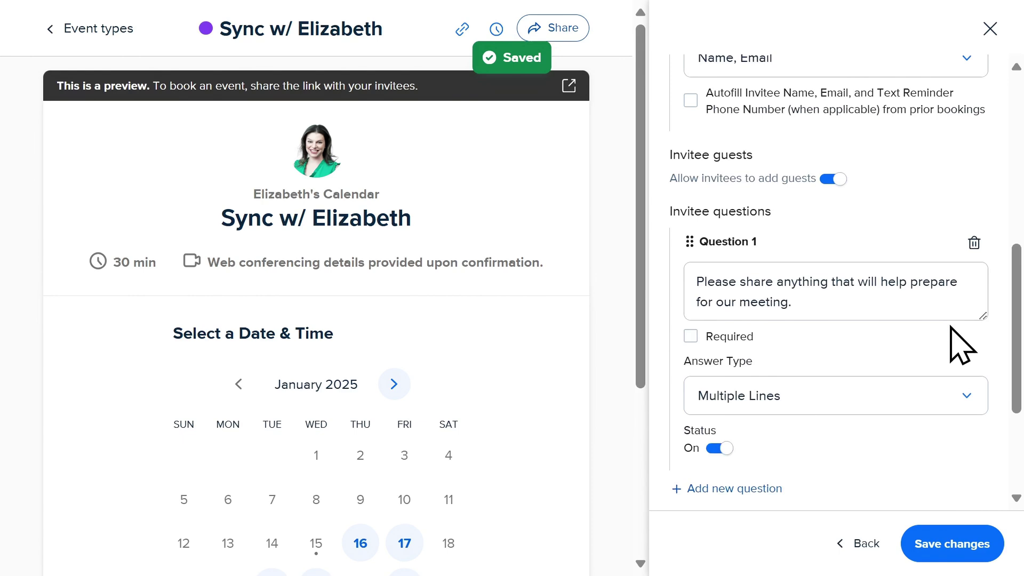
{"action": "scroll", "coordinate": [960, 344], "scroll_direction": "down", "scroll_amount": 4}
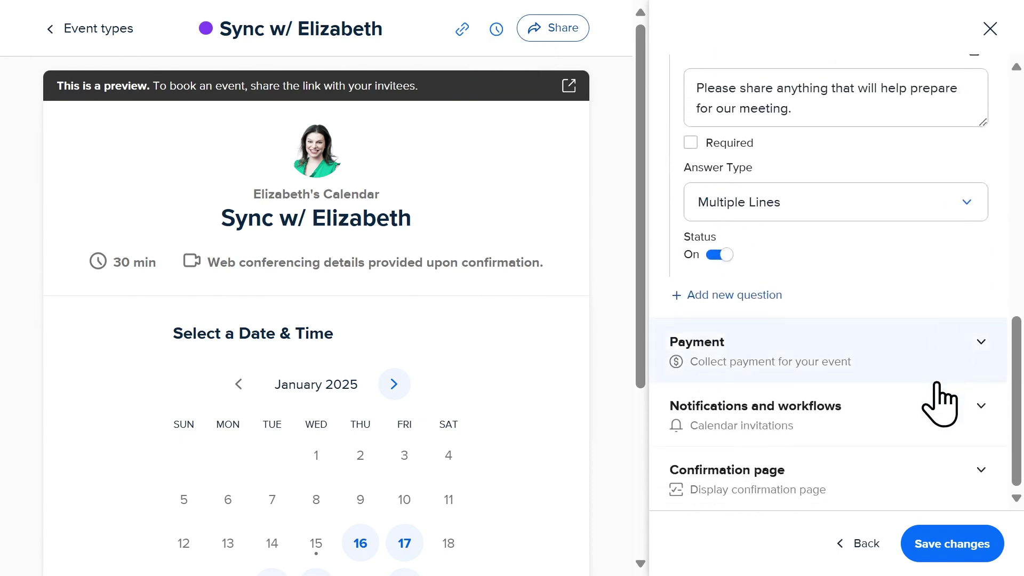
{"action": "left_click", "coordinate": [937, 375]}
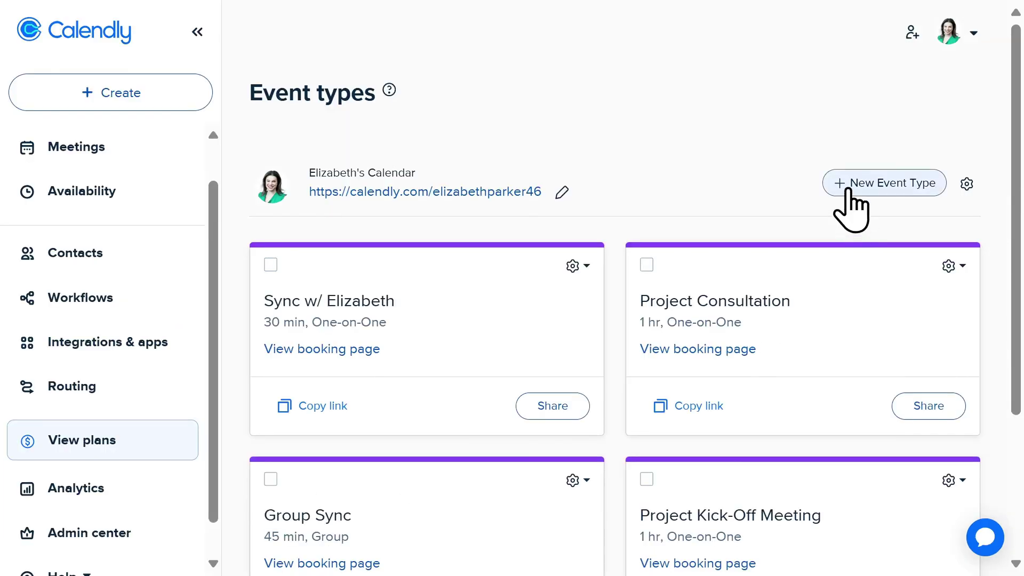
Browse new event type kinds, copy the Sync w/ Elizabeth link, and open the calendar gear menu
{"action": "left_click", "coordinate": [848, 184]}
{"action": "scroll", "coordinate": [925, 422], "scroll_direction": "down", "scroll_amount": 2}
{"action": "left_click", "coordinate": [927, 443]}
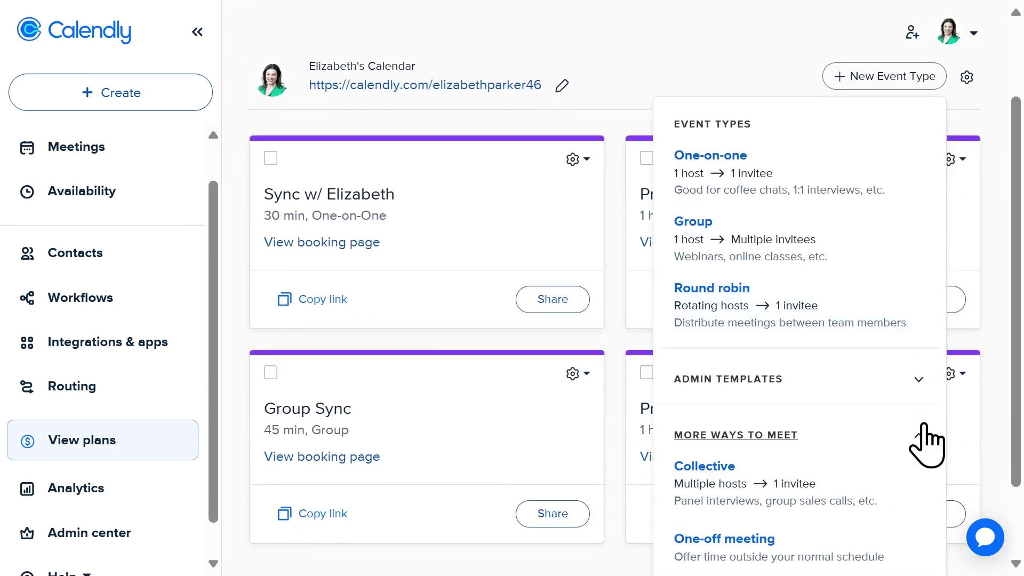
{"action": "scroll", "coordinate": [927, 443], "scroll_direction": "down", "scroll_amount": 2}
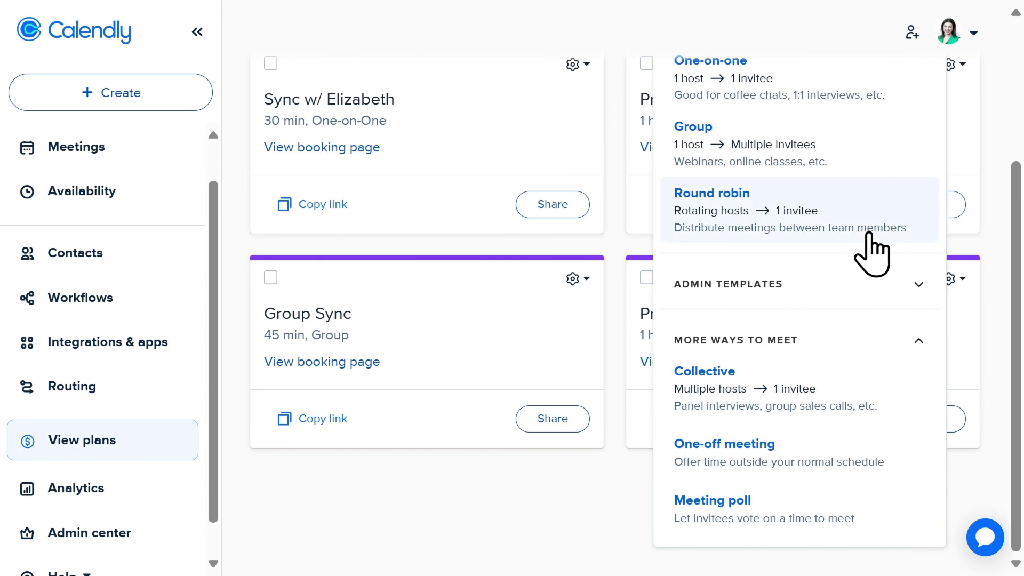
{"action": "scroll", "coordinate": [327, 346], "scroll_direction": "up", "scroll_amount": 2}
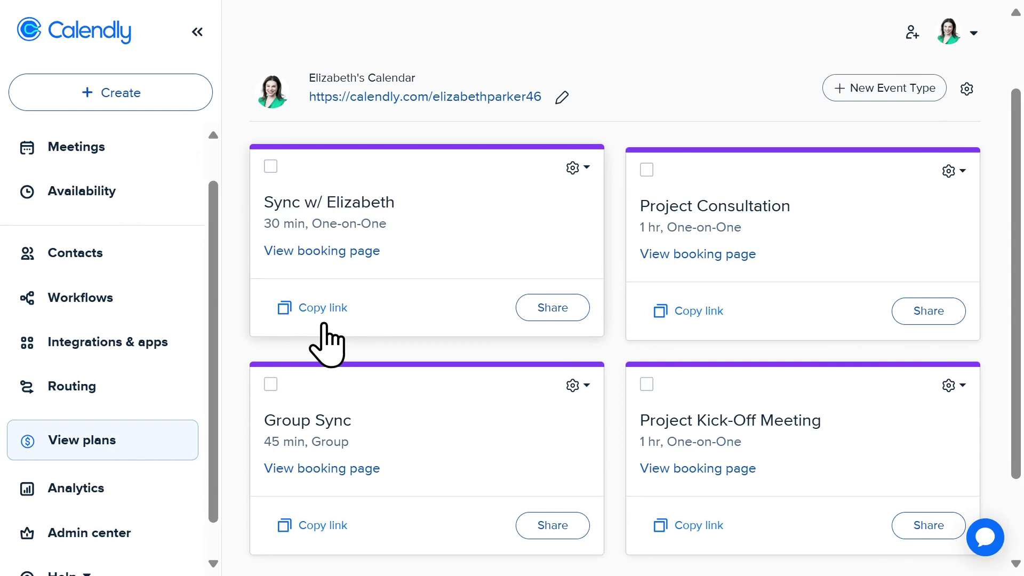
{"action": "left_click", "coordinate": [324, 310]}
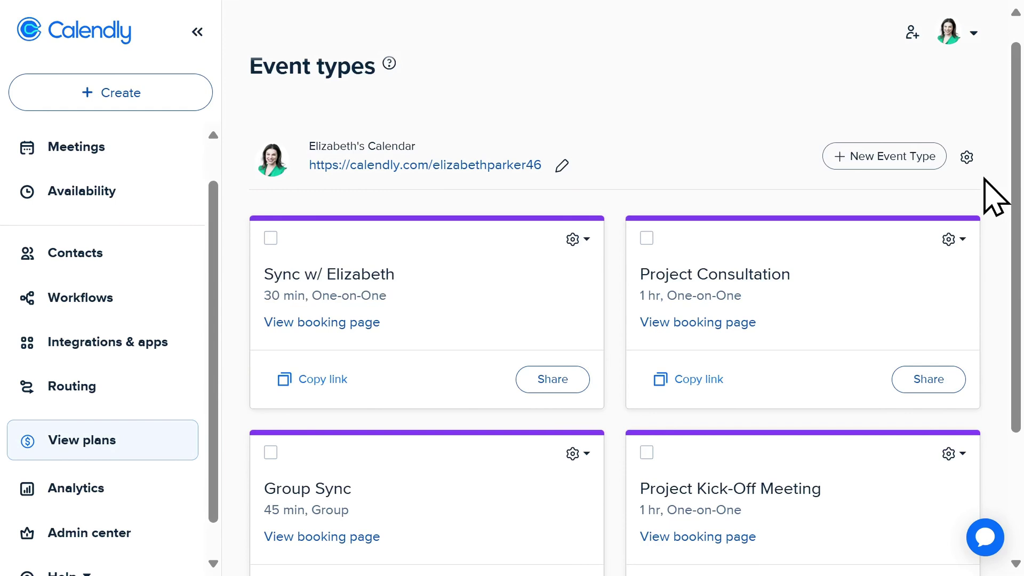
{"action": "left_click", "coordinate": [974, 162]}
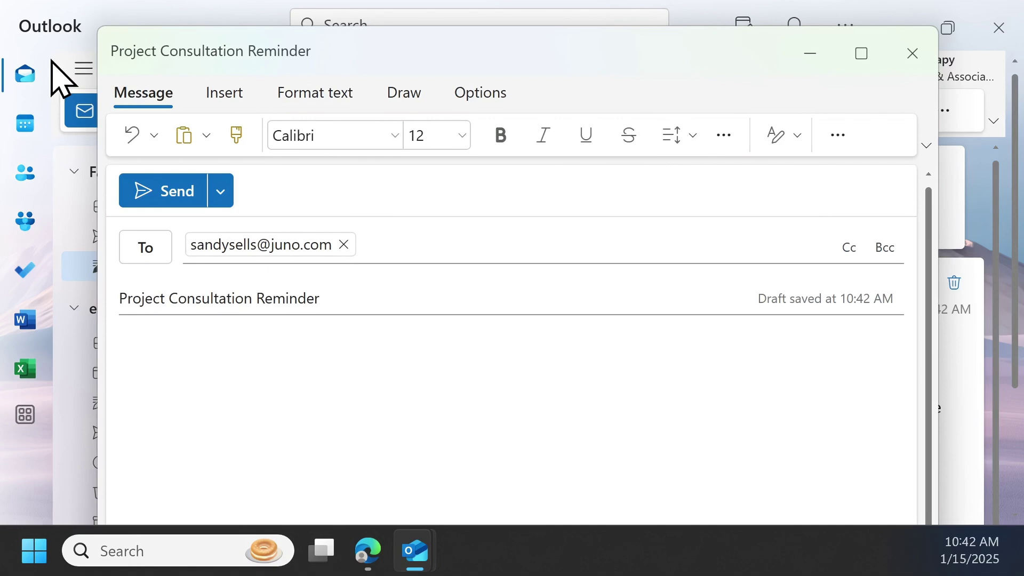
Paste the consultation reminder with the Zoom link into the Outlook draft body
{"action": "type", "text": "Hi Sandy,  This is a friendly reminder that our project consultation is tomorrow at 12:30pm. Please let me know if you have any questions or need to reschedule your appointment.  Here are the appointment details for your reference.  Zoom Meeting Link"}
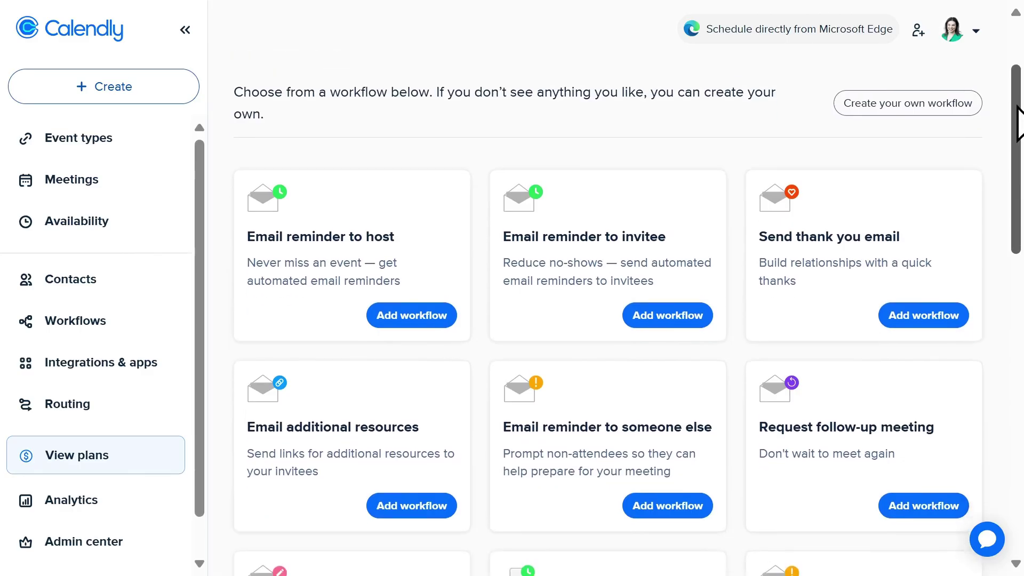
{"action": "mouse_move", "coordinate": [1018, 126]}
{"action": "left_mouse_down"}
{"action": "mouse_move", "coordinate": [1013, 267]}
{"action": "mouse_move", "coordinate": [1022, 126]}
{"action": "left_mouse_up"}
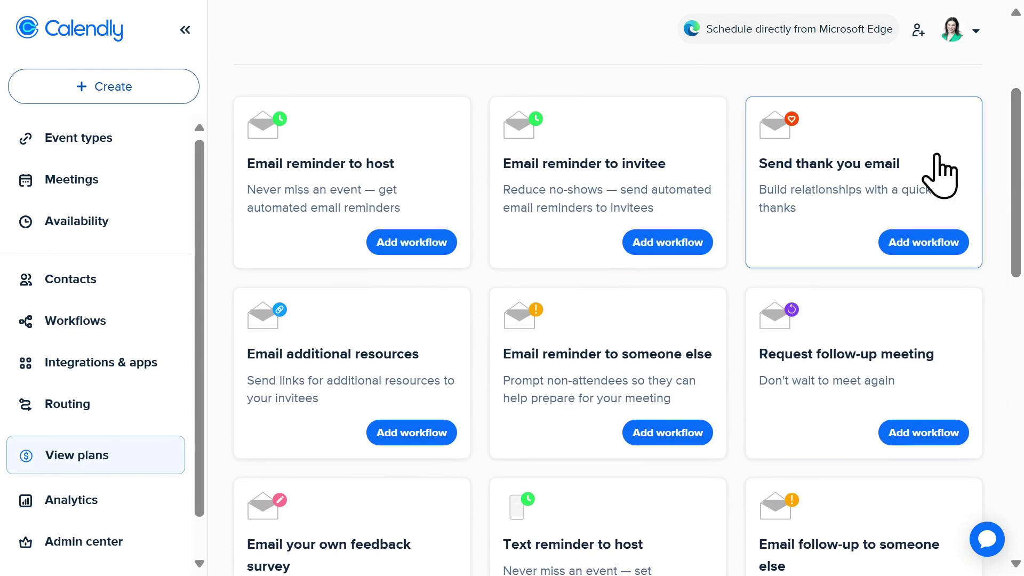
Add an Email reminder to invitee workflow limited to the Project Consultation event type
{"action": "left_click", "coordinate": [670, 243]}
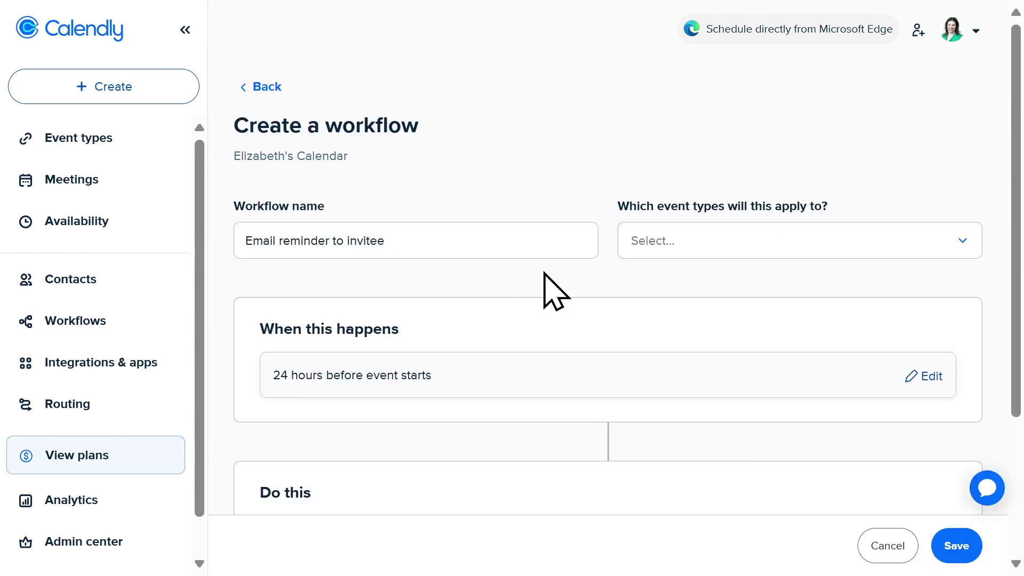
{"action": "left_click", "coordinate": [801, 250]}
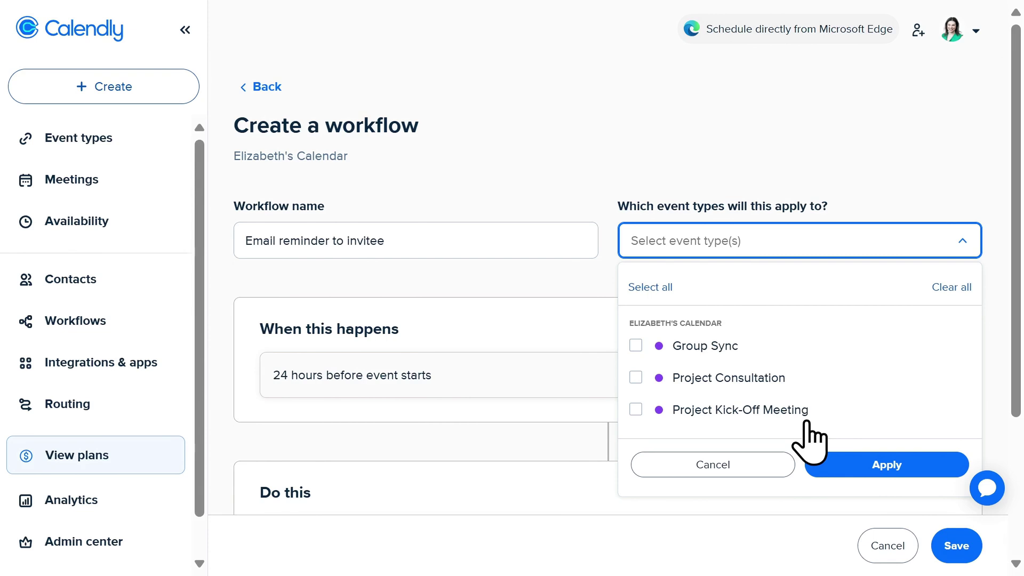
{"action": "left_click", "coordinate": [635, 378]}
{"action": "left_click", "coordinate": [873, 468]}
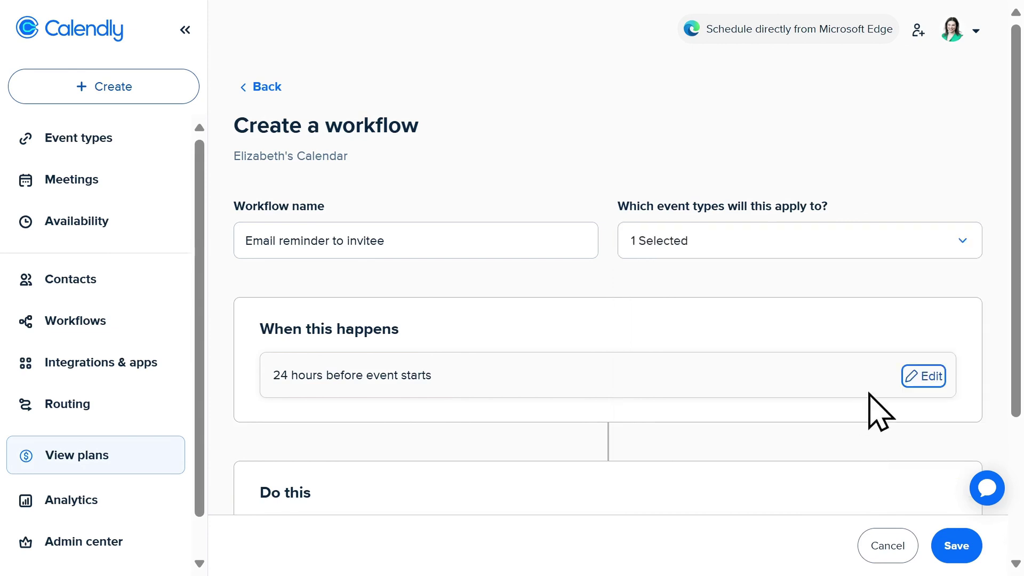
{"action": "left_click", "coordinate": [916, 378]}
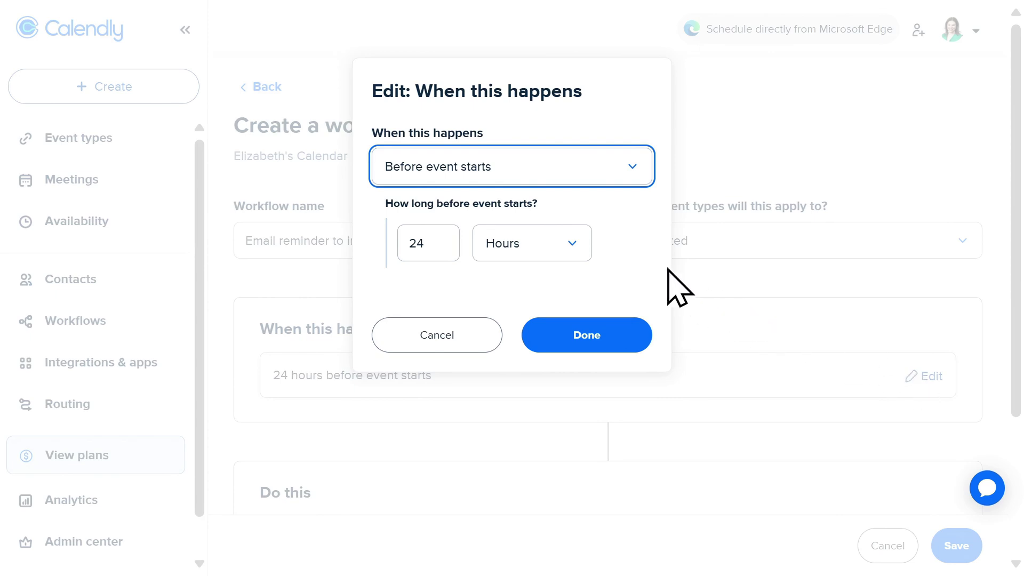
{"action": "left_click", "coordinate": [643, 172]}
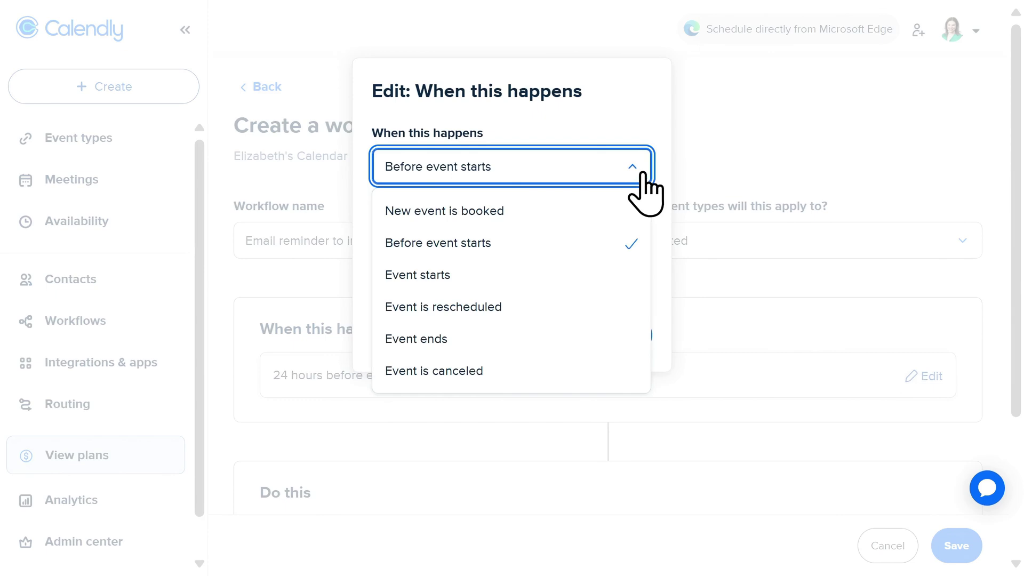
{"action": "left_click", "coordinate": [638, 246]}
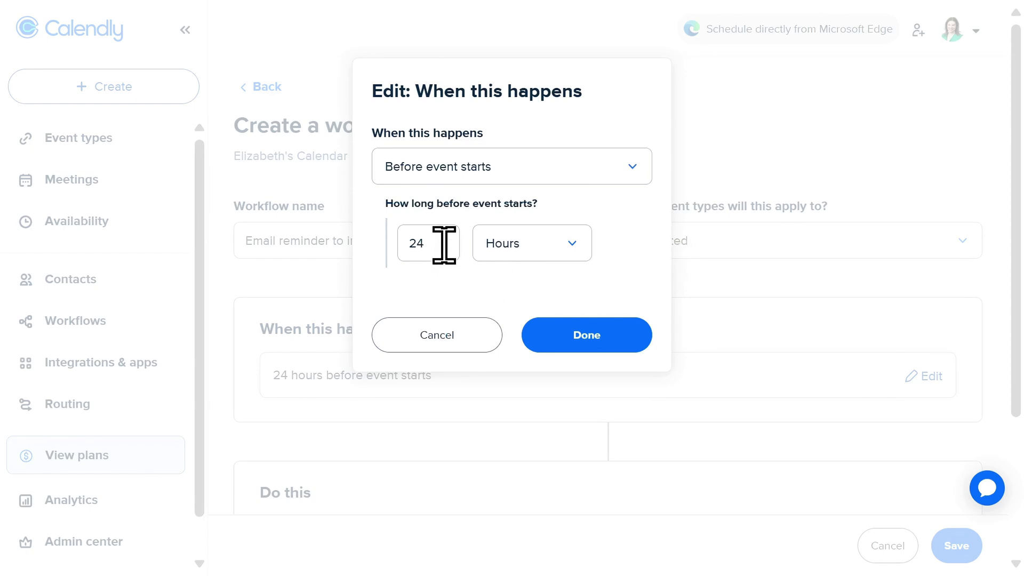
{"action": "left_click", "coordinate": [577, 249]}
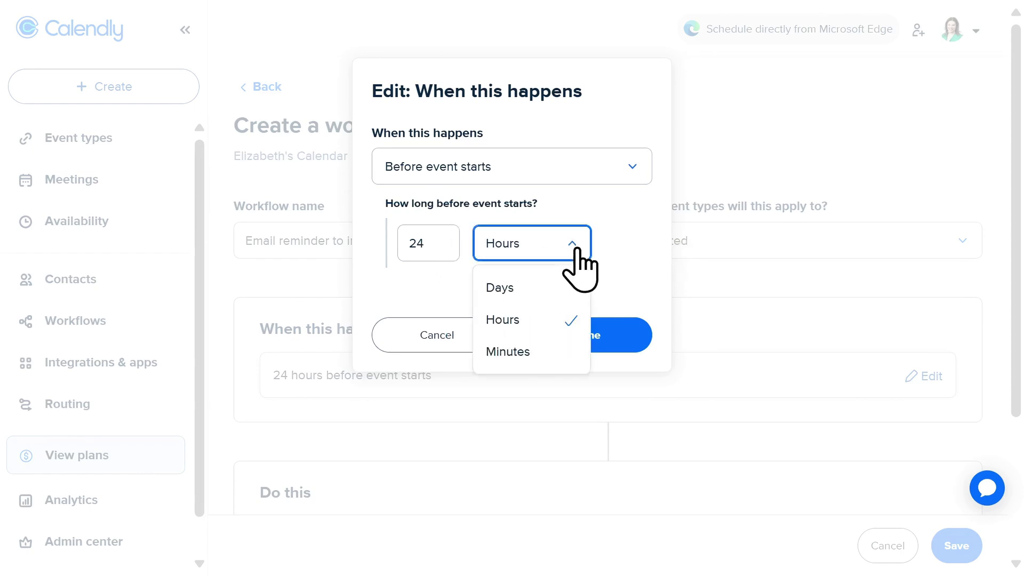
{"action": "left_click", "coordinate": [635, 274]}
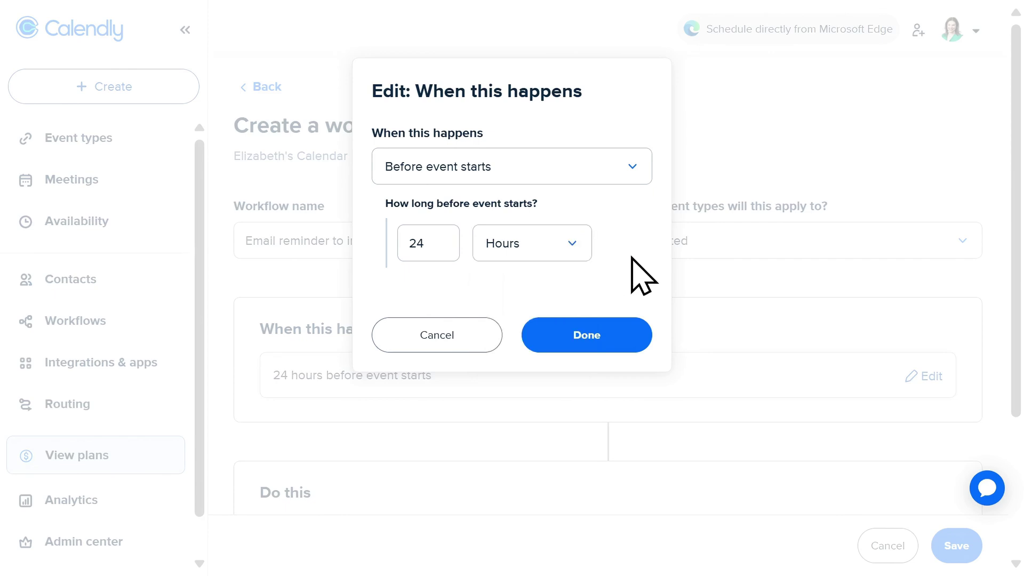
{"action": "left_click", "coordinate": [593, 335]}
Open the invitee reminder email body for editing and bring up its insertable variables
{"action": "scroll", "coordinate": [599, 347], "scroll_direction": "down", "scroll_amount": 2}
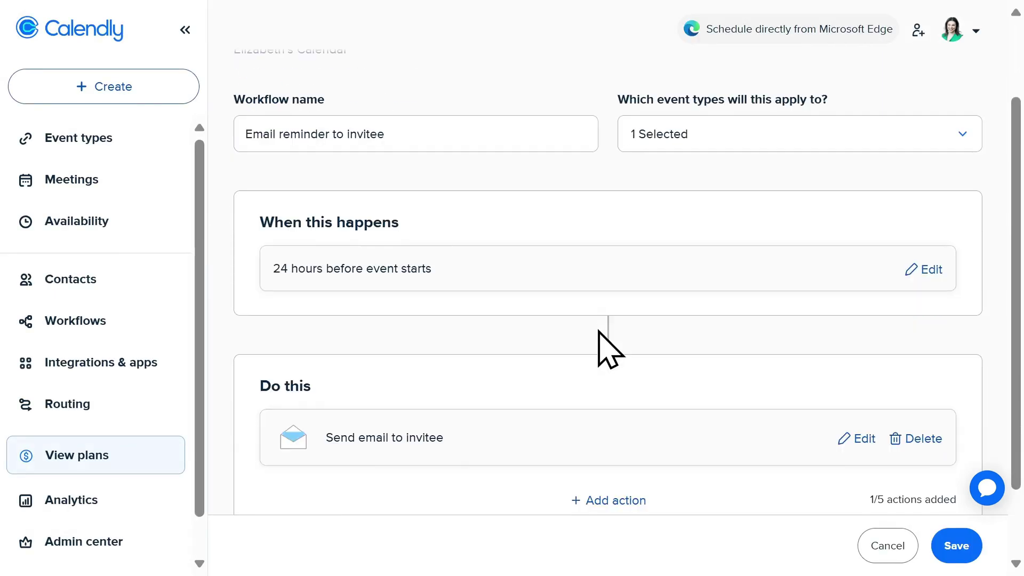
{"action": "scroll", "coordinate": [599, 347], "scroll_direction": "down", "scroll_amount": 2}
{"action": "left_click", "coordinate": [853, 348]}
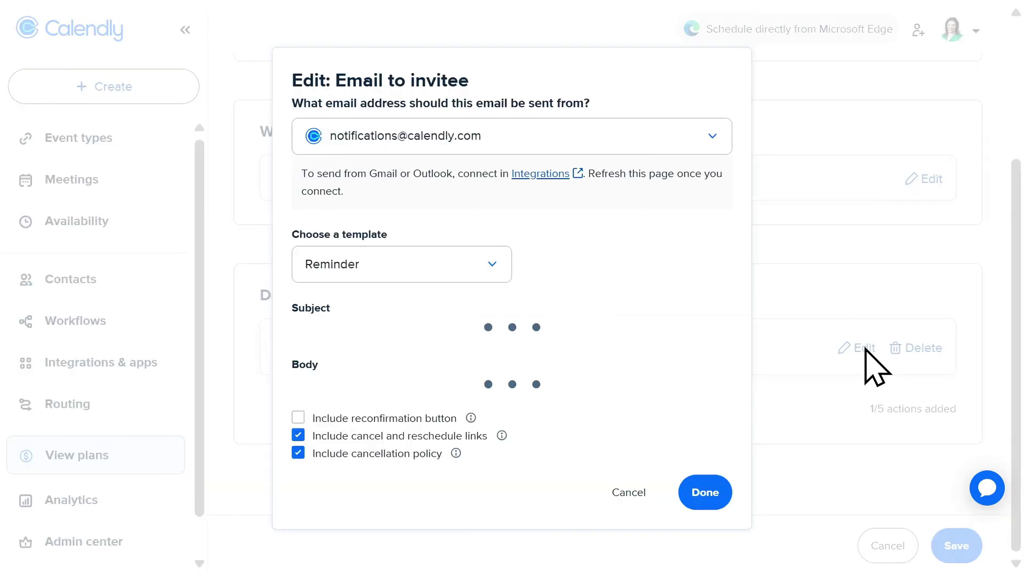
{"action": "scroll", "coordinate": [668, 275], "scroll_direction": "down", "scroll_amount": 2}
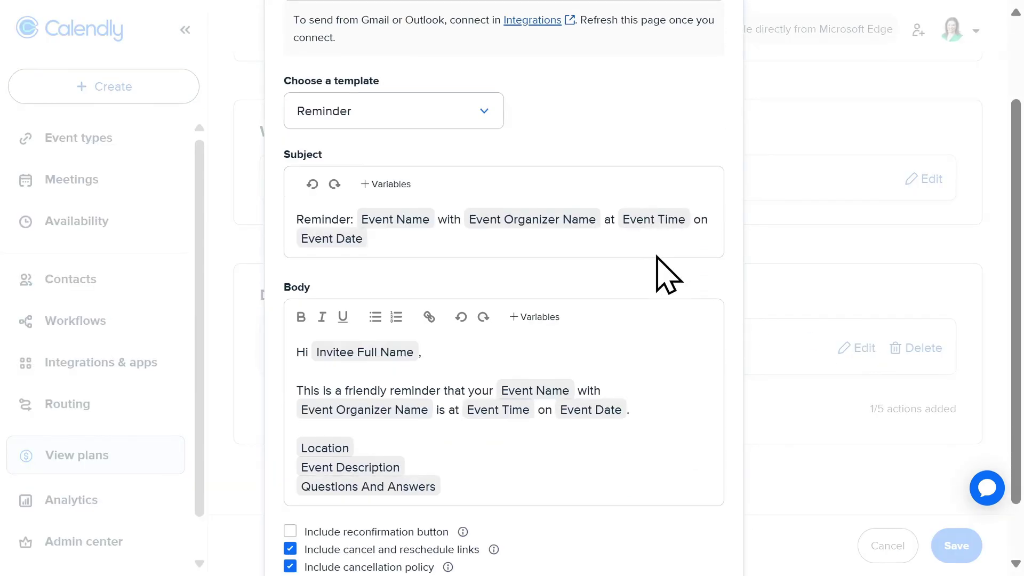
{"action": "scroll", "coordinate": [656, 255], "scroll_direction": "down", "scroll_amount": 1}
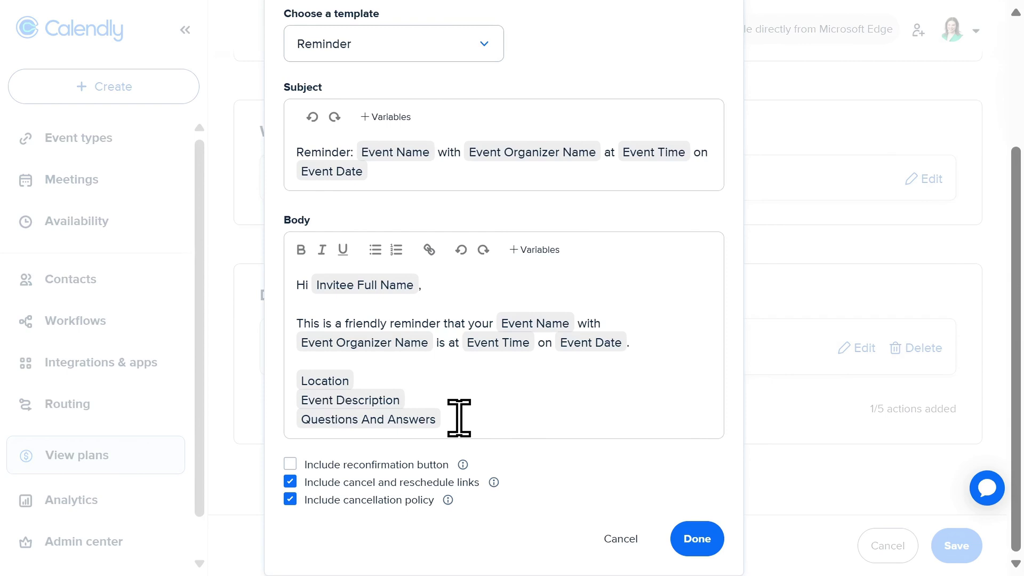
{"action": "left_click", "coordinate": [654, 344]}
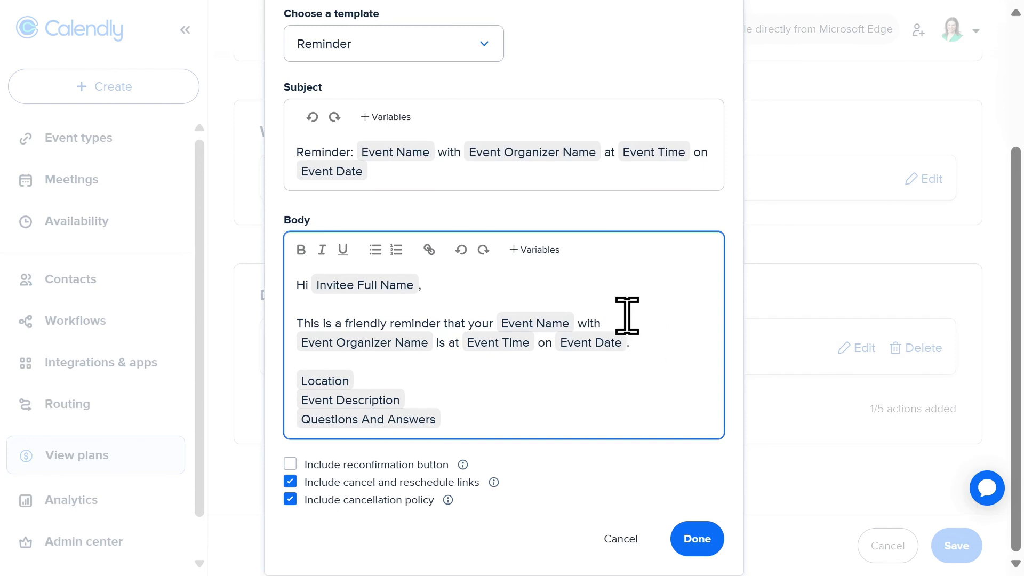
{"action": "left_click", "coordinate": [552, 254]}
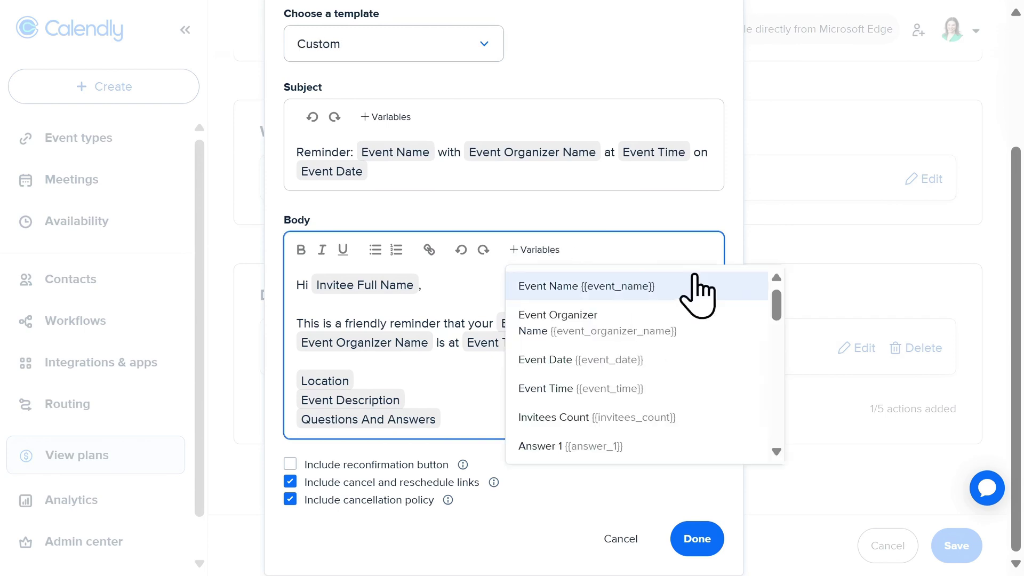
{"action": "left_click_drag", "start_coordinate": [777, 297], "coordinate": [784, 421]}
Include the reconfirmation button and exclude the cancellation policy in the reminder email
{"action": "left_click", "coordinate": [666, 474]}
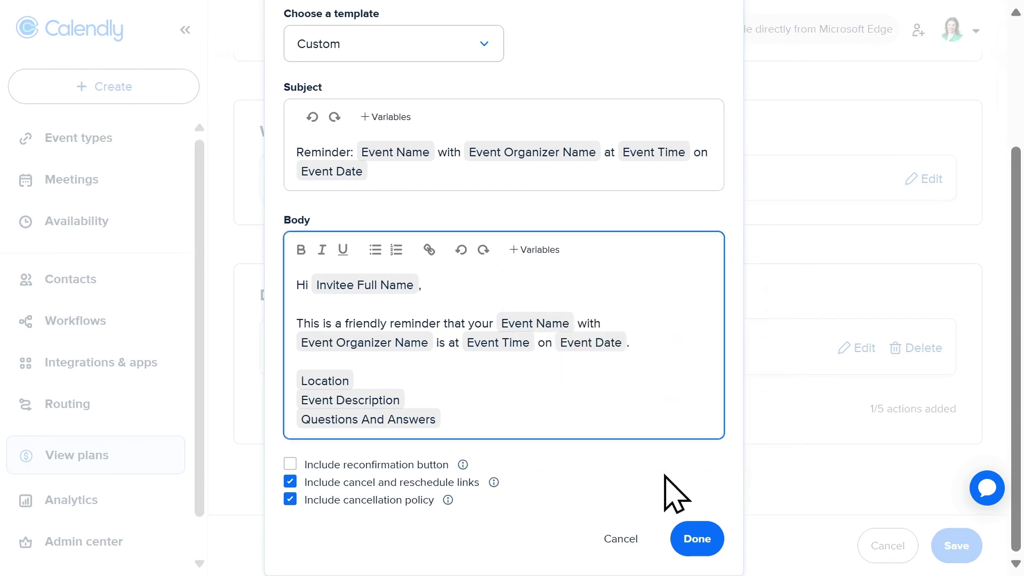
{"action": "left_click", "coordinate": [291, 464]}
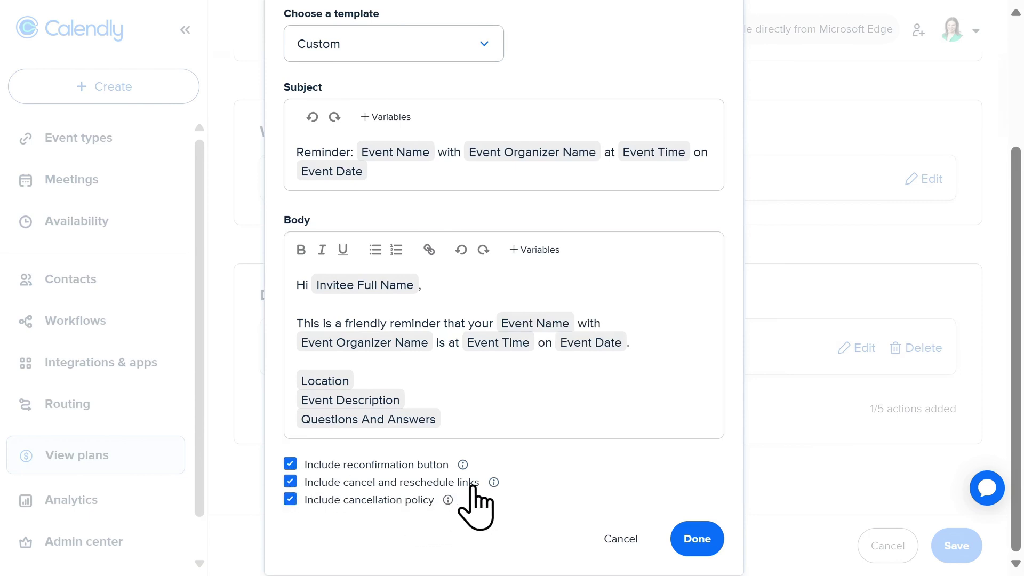
{"action": "left_click", "coordinate": [291, 500]}
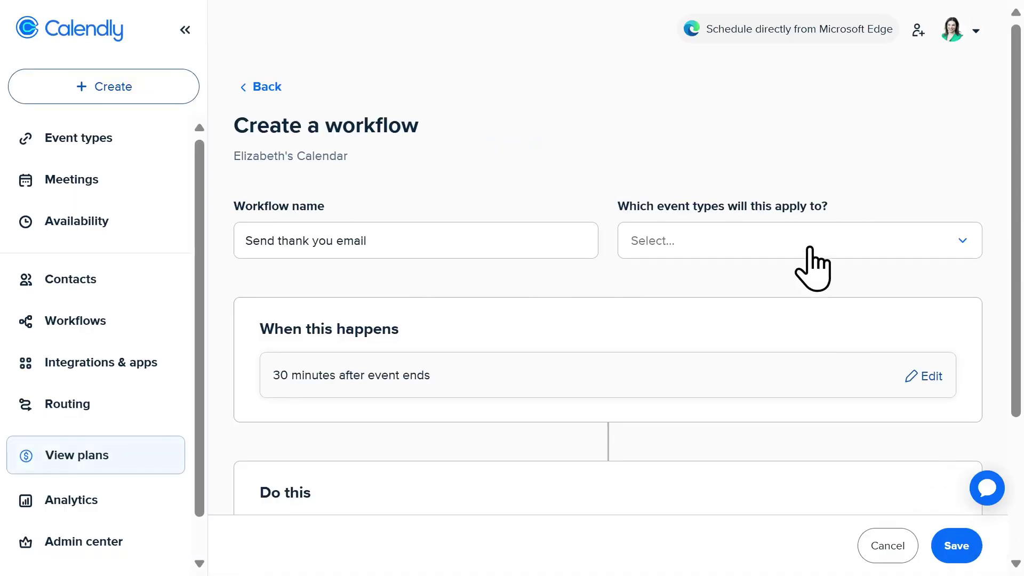
Select Project Consultation as the event type for the Send thank you email workflow and apply it
{"action": "left_click", "coordinate": [809, 248]}
{"action": "left_click", "coordinate": [727, 379]}
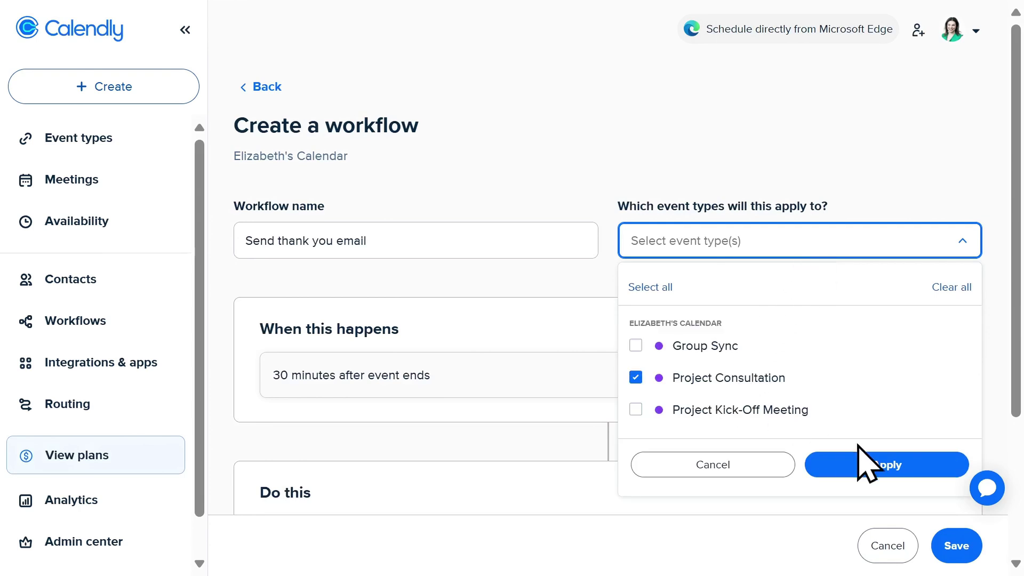
{"action": "left_click", "coordinate": [869, 466]}
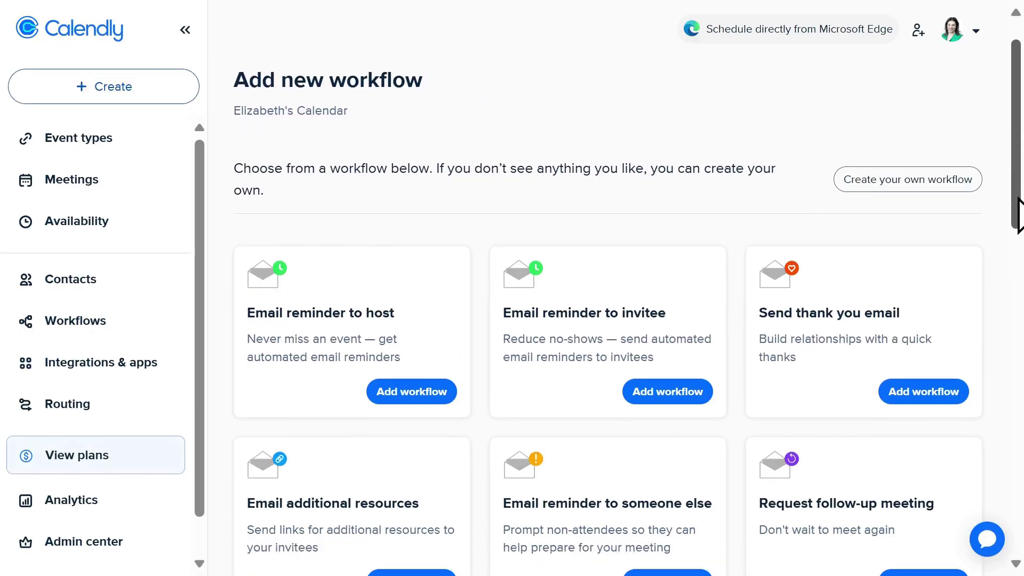
{"action": "left_click_drag", "start_coordinate": [1018, 198], "coordinate": [1016, 404]}
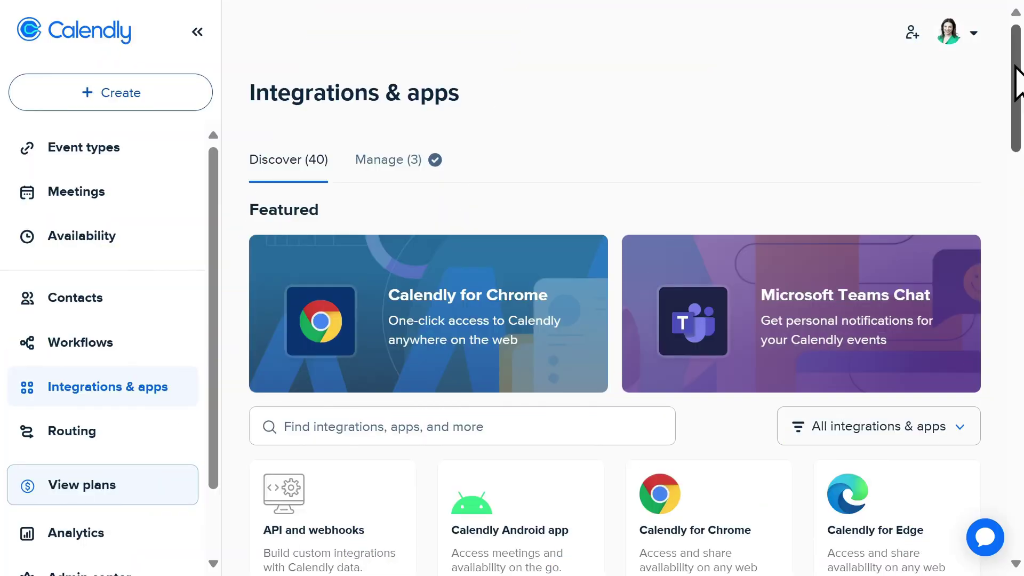
{"action": "left_click_drag", "start_coordinate": [1015, 66], "coordinate": [1012, 128]}
{"action": "left_click_drag", "start_coordinate": [1011, 131], "coordinate": [1001, 161]}
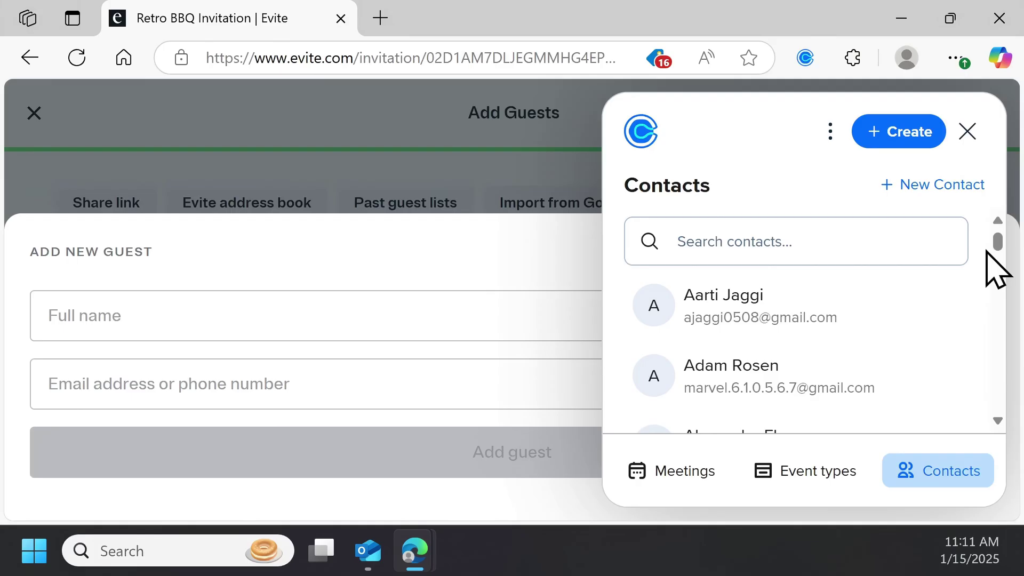
{"action": "scroll", "coordinate": [995, 269], "scroll_direction": "down", "scroll_amount": 9}
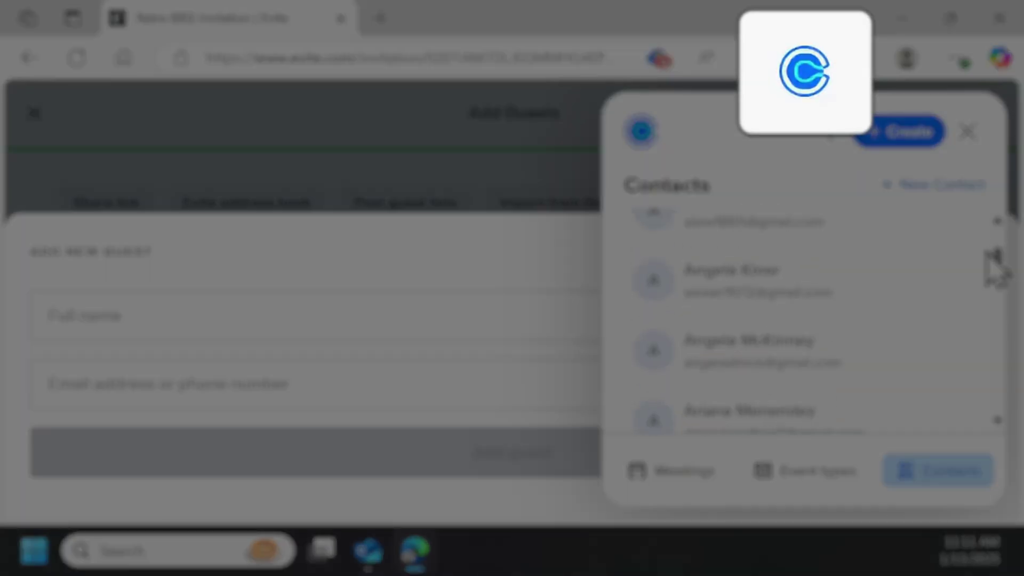
Bring up the options for the January 31 meeting in the Calendly extension
{"action": "scroll", "coordinate": [990, 270], "scroll_direction": "down", "scroll_amount": 5}
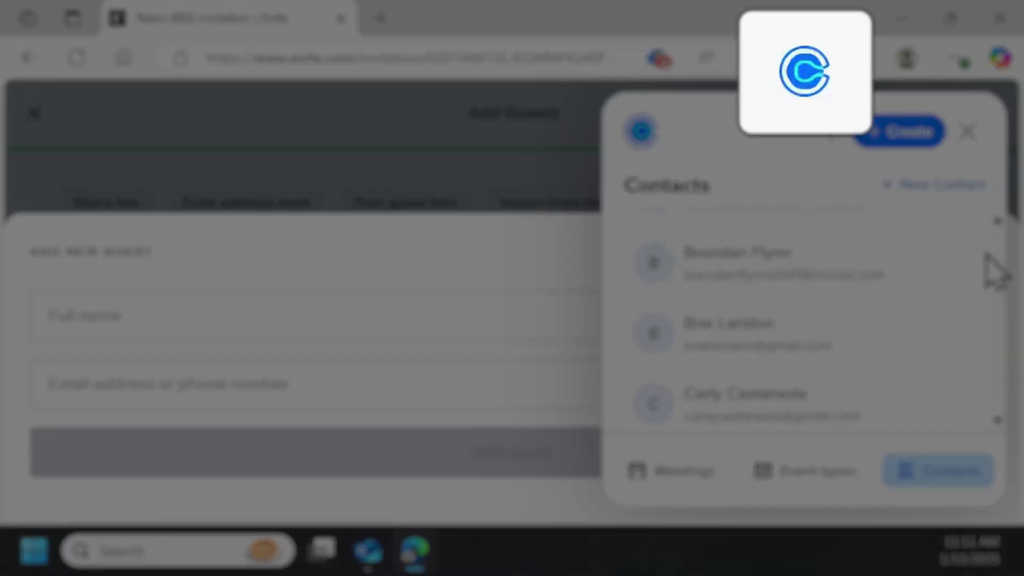
{"action": "left_click", "coordinate": [870, 334]}
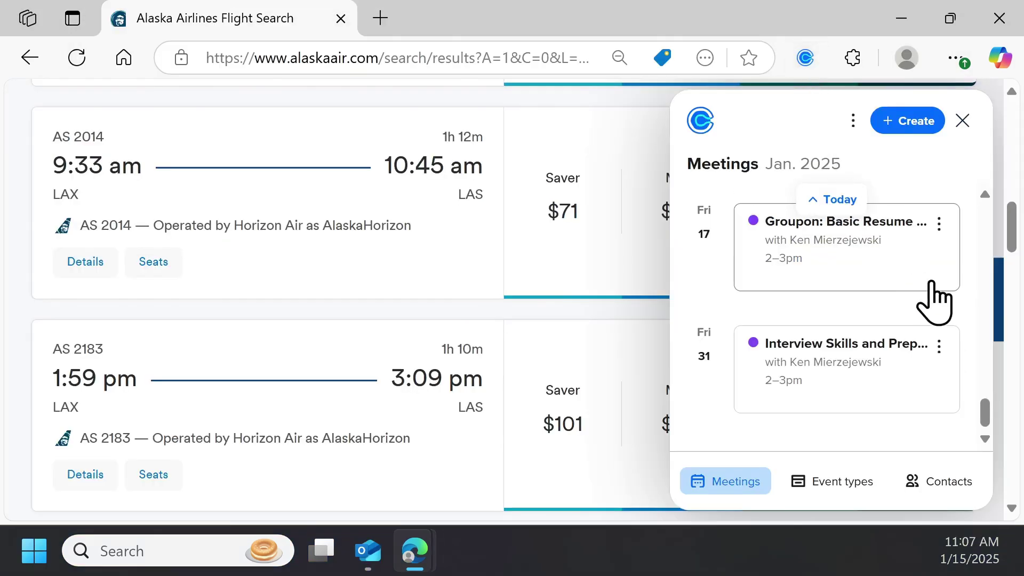
{"action": "left_click", "coordinate": [939, 346]}
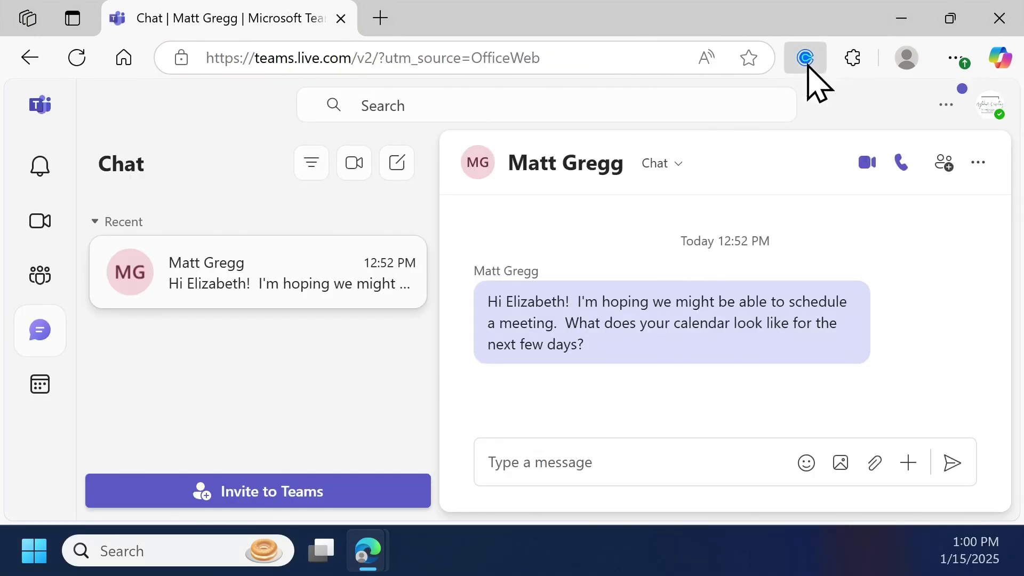
Start a one-off meeting offering all open times on Tuesday January 21 and Wednesday January 22
{"action": "left_click", "coordinate": [806, 59]}
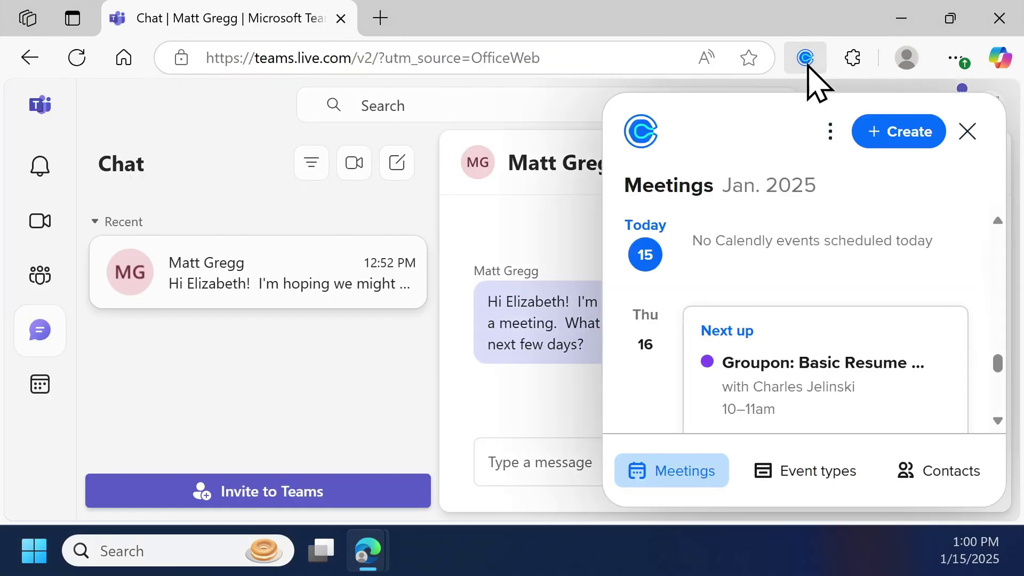
{"action": "left_click", "coordinate": [878, 135]}
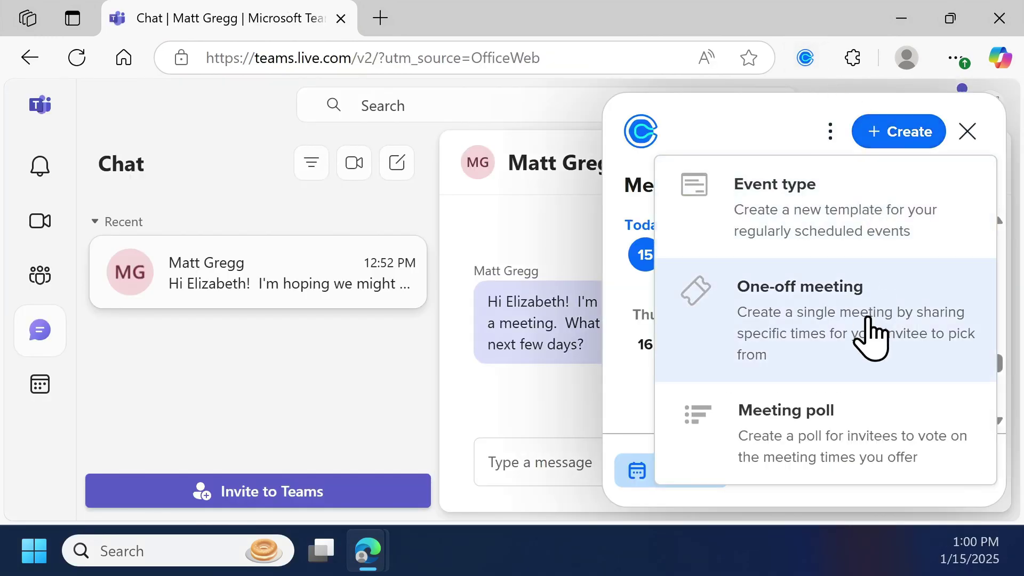
{"action": "left_click", "coordinate": [870, 336]}
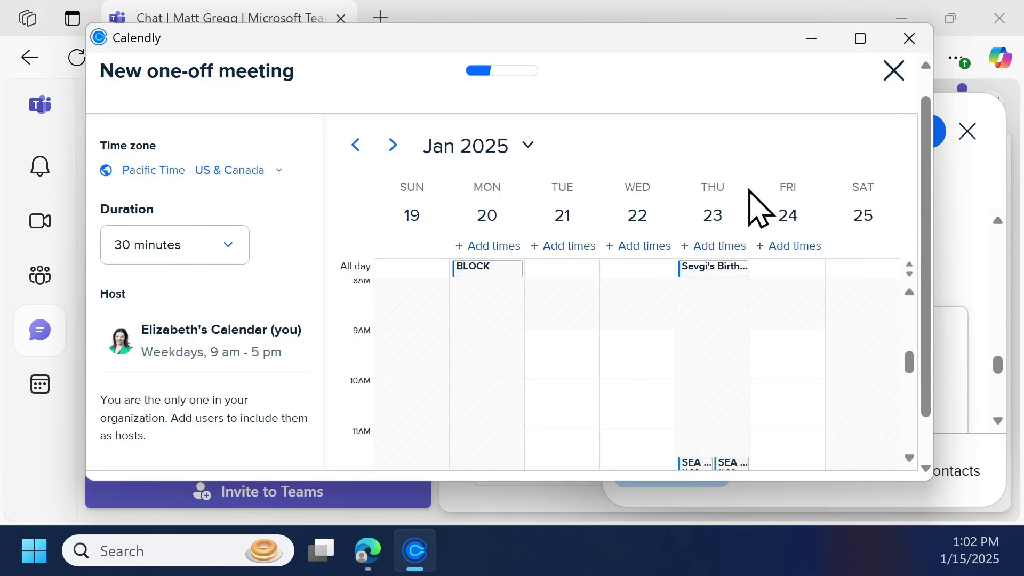
{"action": "left_click", "coordinate": [582, 246]}
{"action": "left_click", "coordinate": [637, 246]}
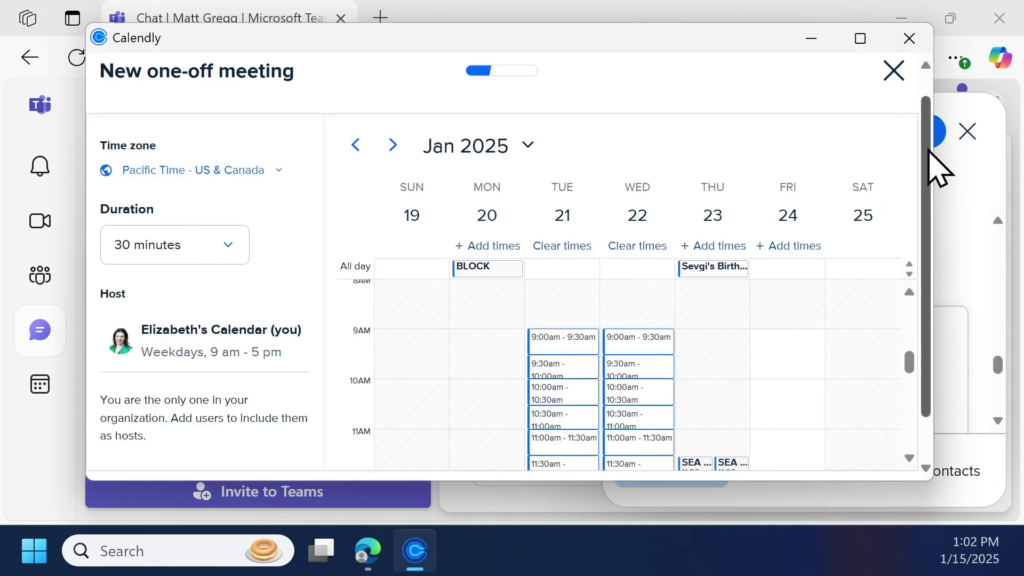
{"action": "scroll", "coordinate": [923, 217], "scroll_direction": "down", "scroll_amount": 2}
Set the one-off meeting's location to Zoom, then generate and copy its share link
{"action": "left_click", "coordinate": [836, 461]}
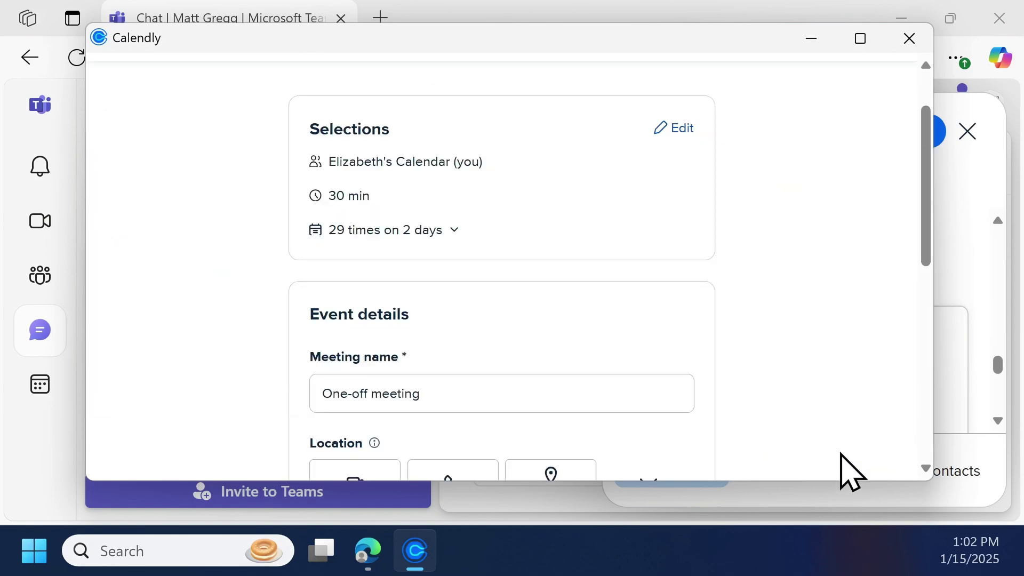
{"action": "scroll", "coordinate": [824, 333], "scroll_direction": "down", "scroll_amount": 4}
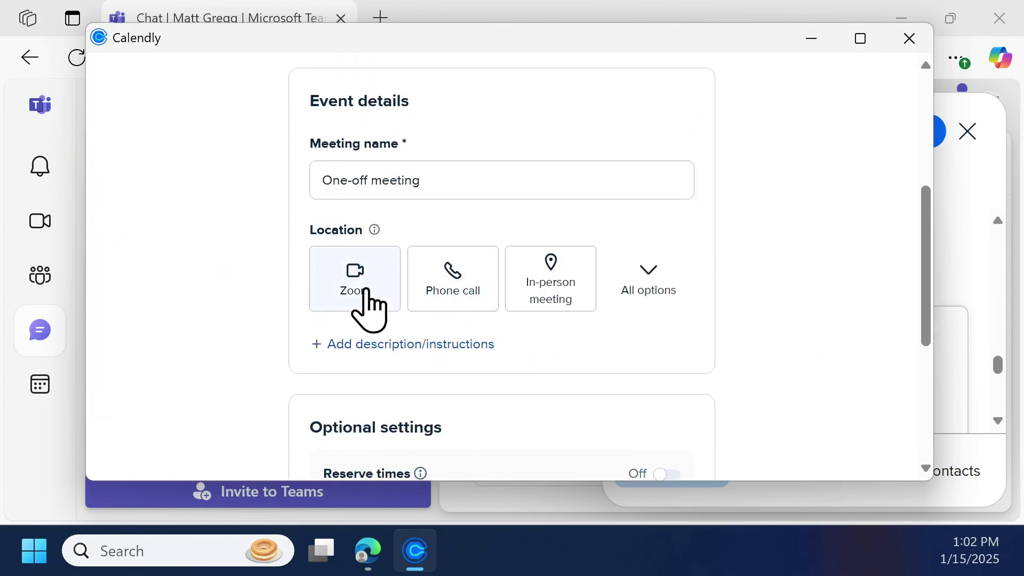
{"action": "left_click", "coordinate": [362, 293]}
{"action": "scroll", "coordinate": [841, 299], "scroll_direction": "down", "scroll_amount": 5}
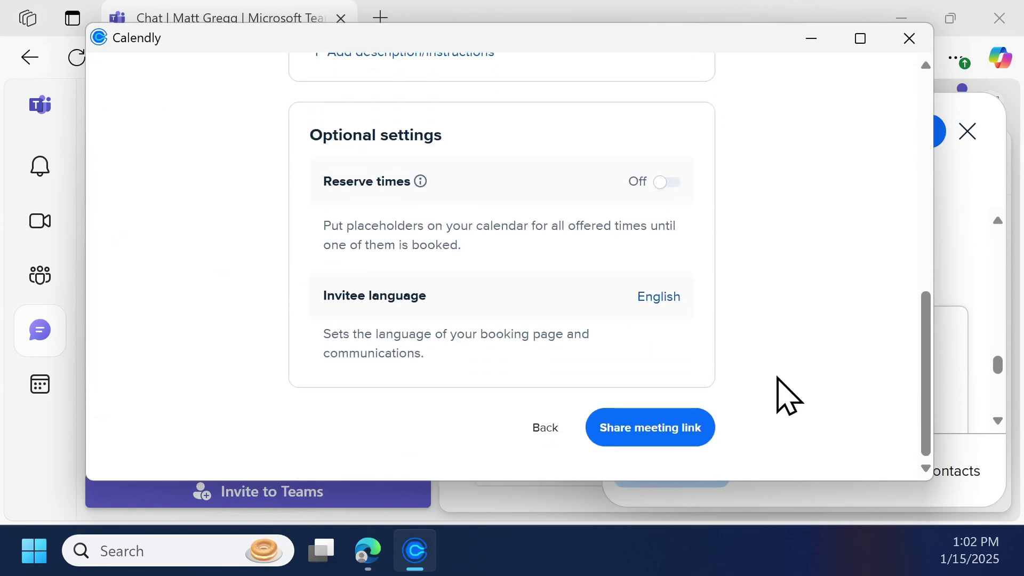
{"action": "left_click", "coordinate": [681, 433]}
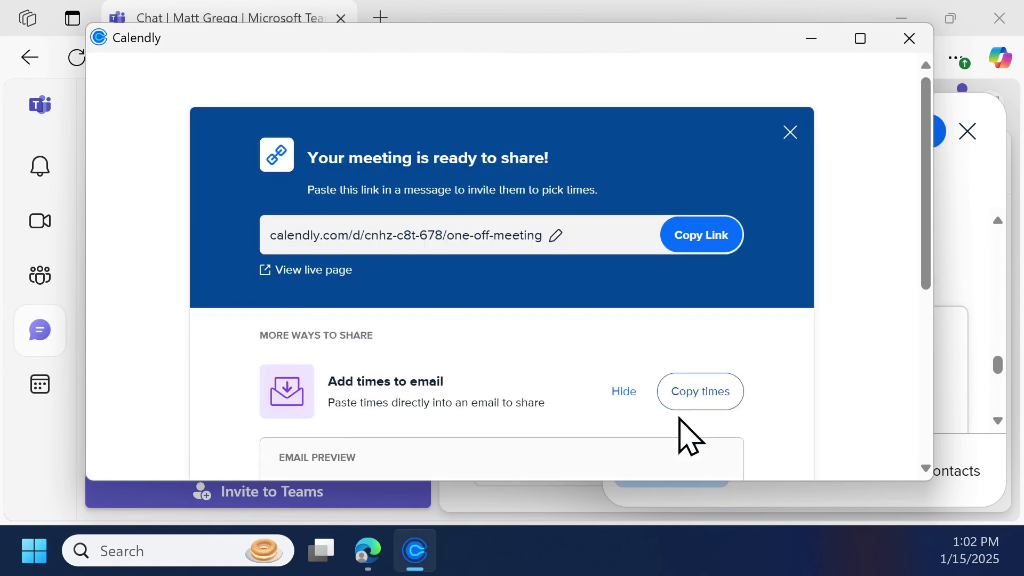
{"action": "left_click", "coordinate": [712, 243]}
Reply 'Of course!' with the pasted meeting link in the Teams chat, then view the January 31 meeting's options
{"action": "left_click", "coordinate": [909, 39]}
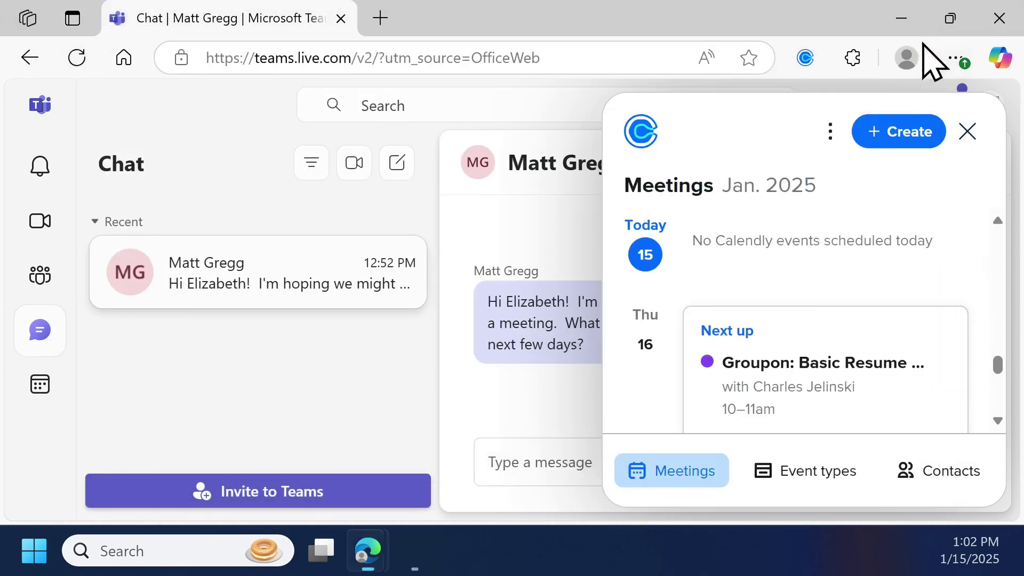
{"action": "left_click", "coordinate": [967, 132]}
{"action": "left_click", "coordinate": [751, 443]}
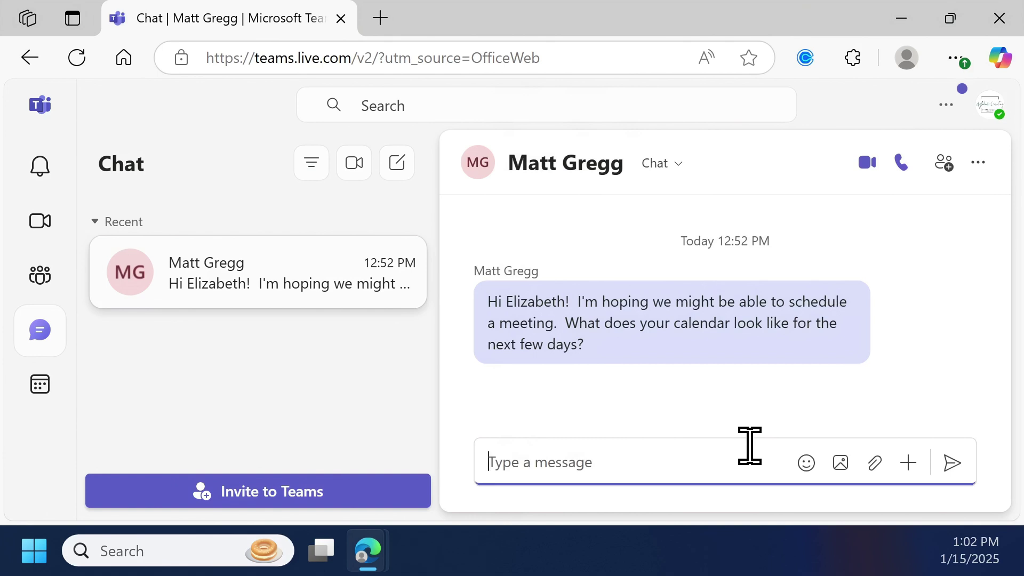
{"action": "type", "text": "Of co"}
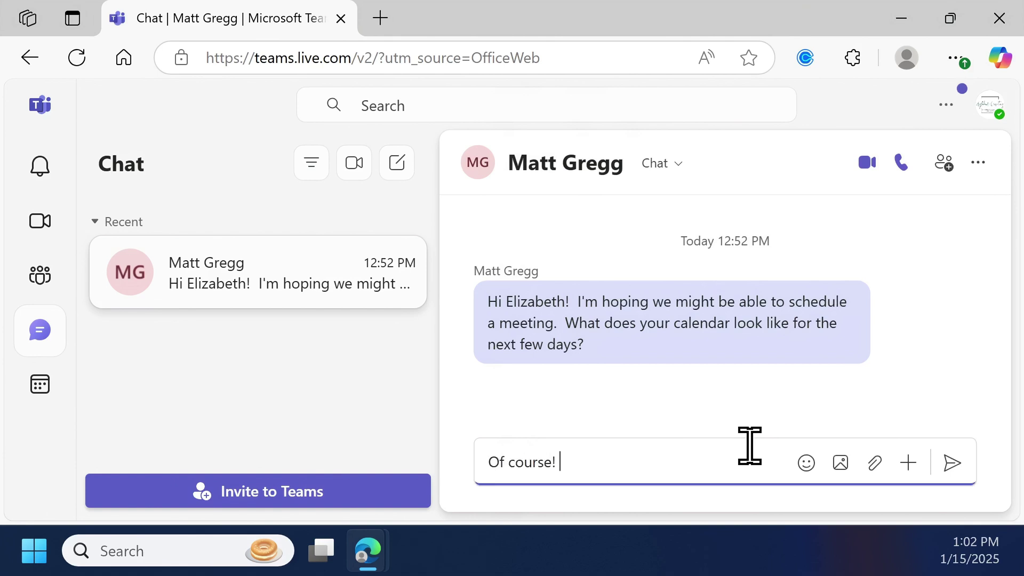
{"action": "type", "text": "urse!"}
{"action": "key", "text": "ctrl+v"}
{"action": "key", "text": "Return"}
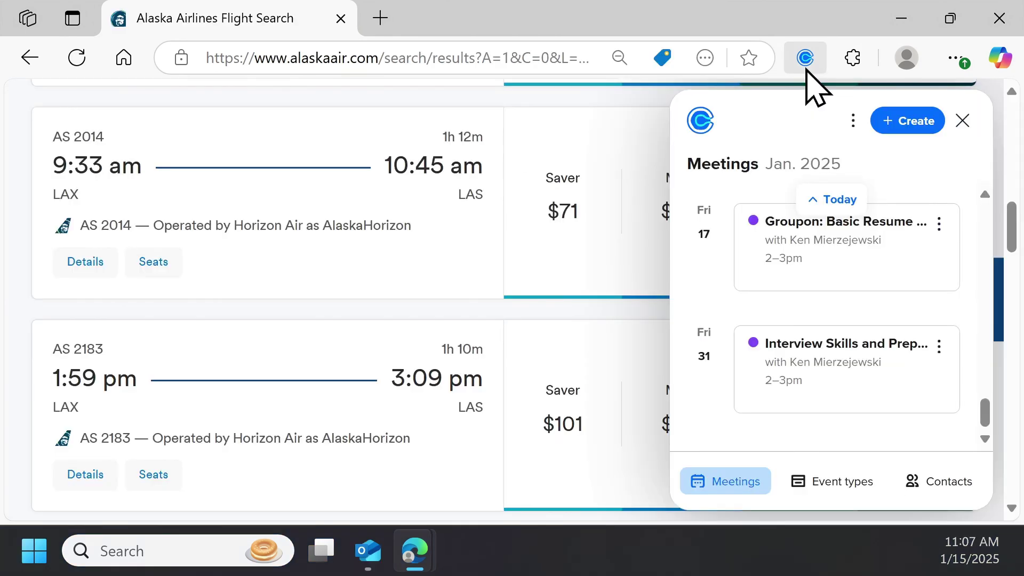
{"action": "left_click", "coordinate": [938, 347]}
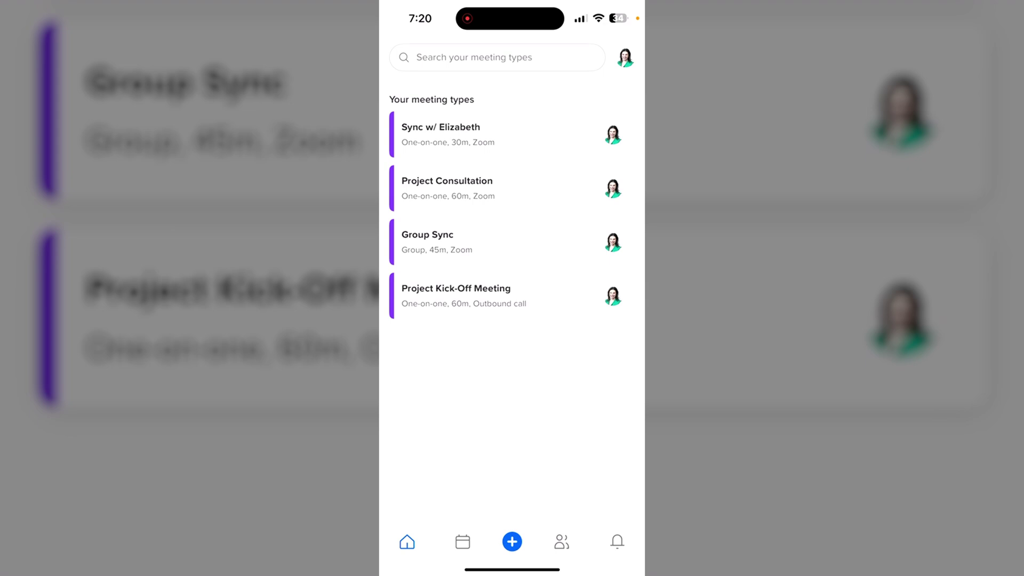
Browse the mobile app's notifications and contacts list, then show the plus-button options to book, create or add contacts
{"action": "left_click", "coordinate": [512, 542]}
{"action": "left_click", "coordinate": [617, 542]}
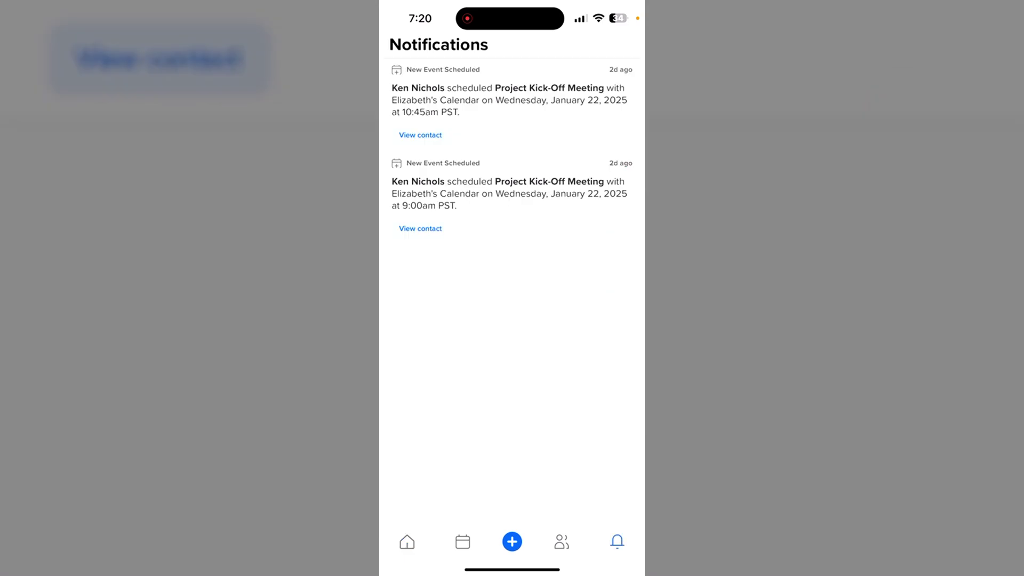
{"action": "left_click", "coordinate": [561, 542]}
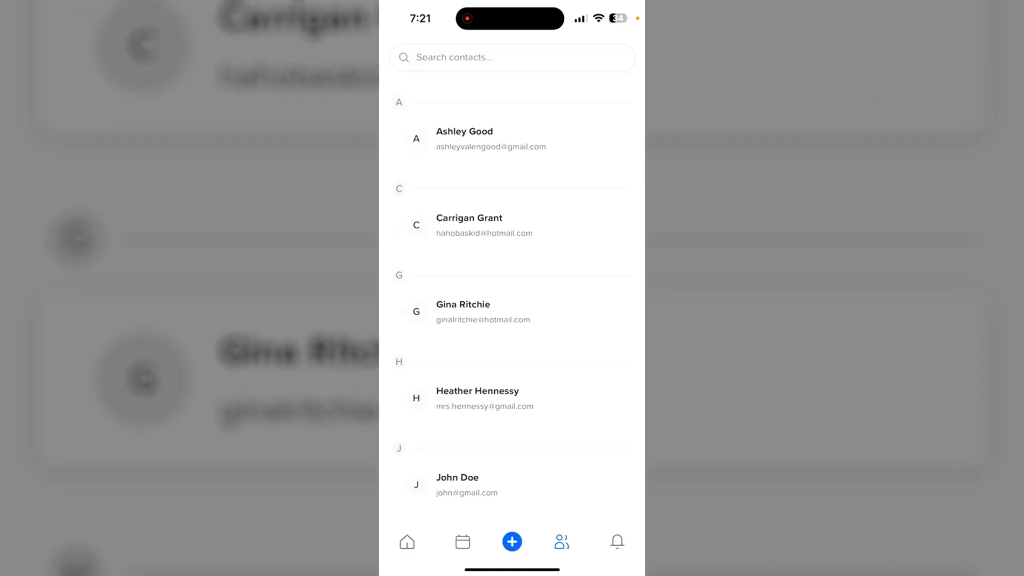
{"action": "scroll", "coordinate": [512, 299], "scroll_direction": "down", "scroll_amount": 5}
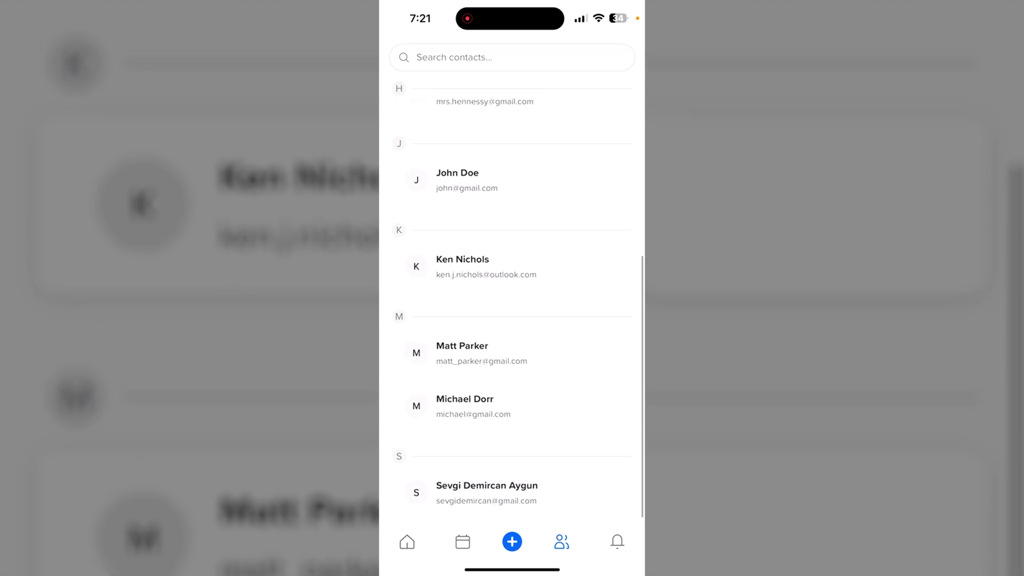
{"action": "left_click", "coordinate": [512, 541]}
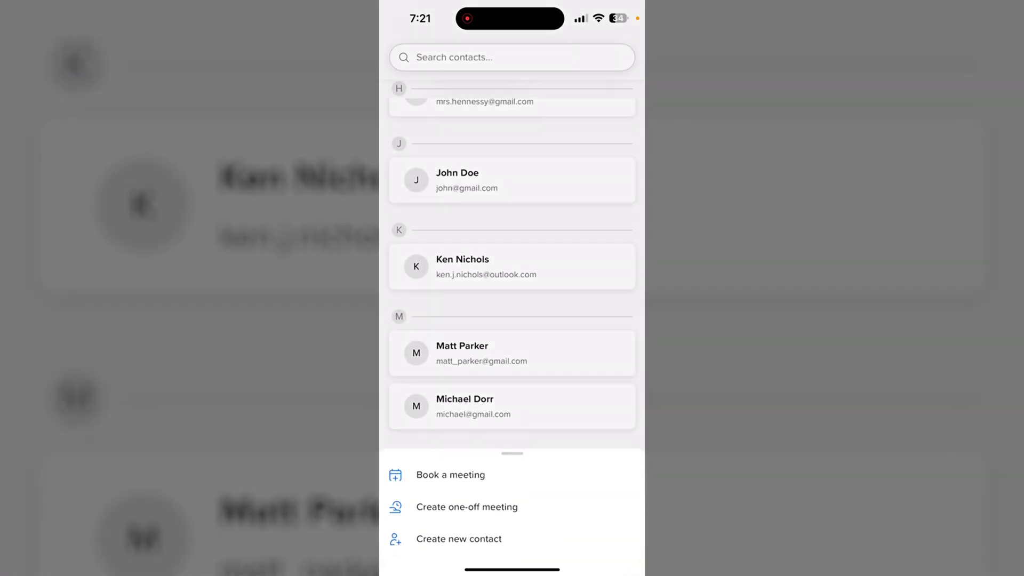